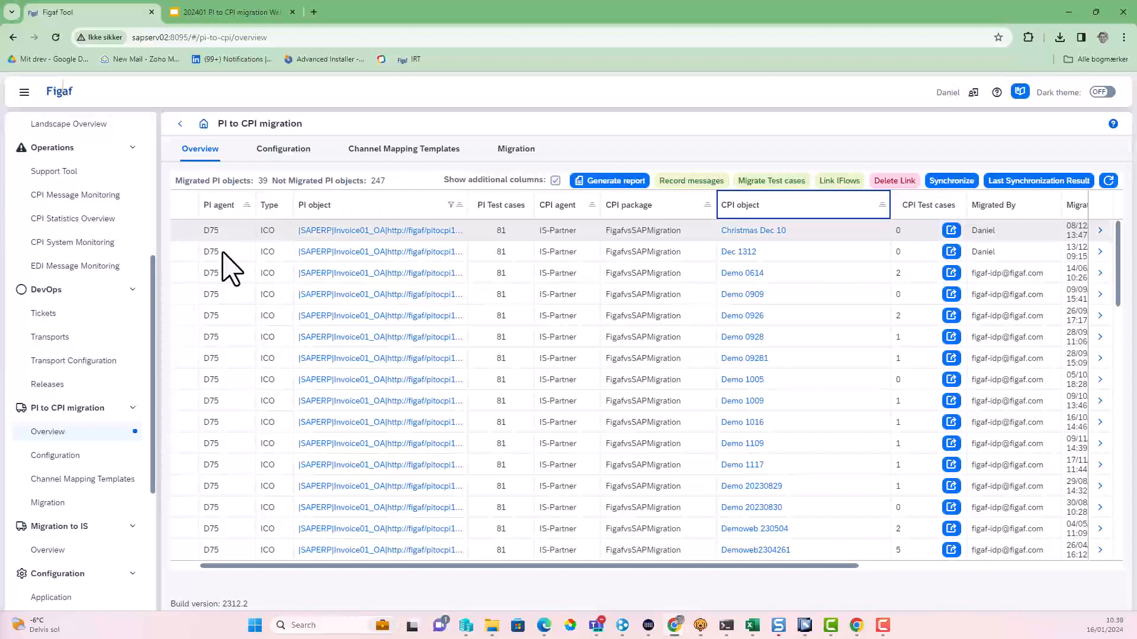
Start a message recording request for the Dec 1312 migration entry with a new test suite titled Webinar2024
{"action": "left_click", "coordinate": [184, 252]}
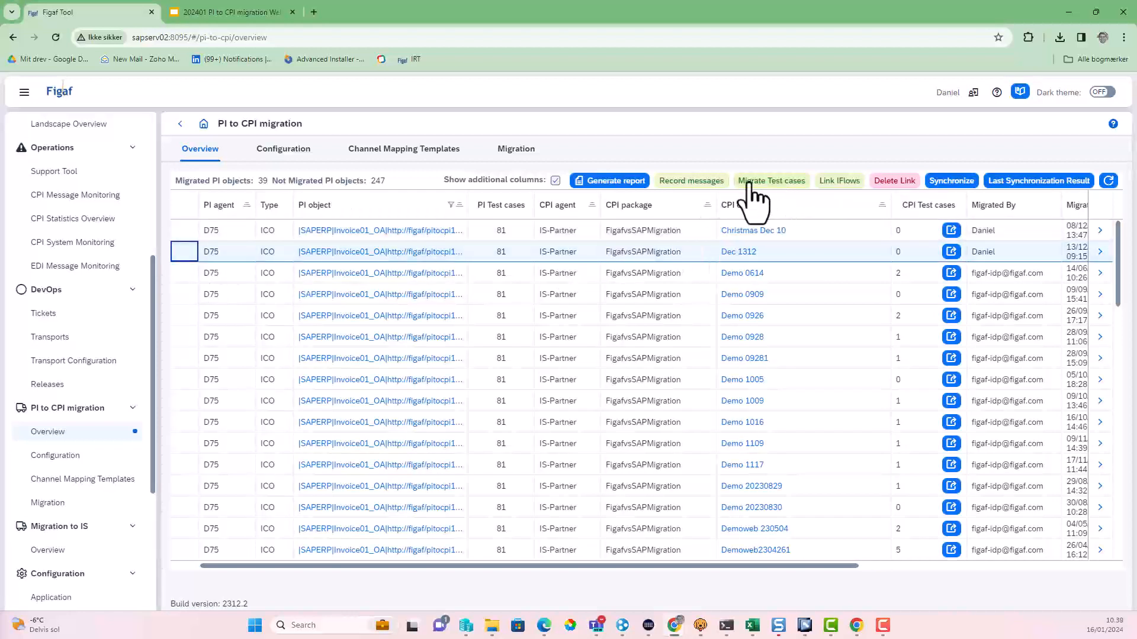
{"action": "left_click", "coordinate": [690, 181]}
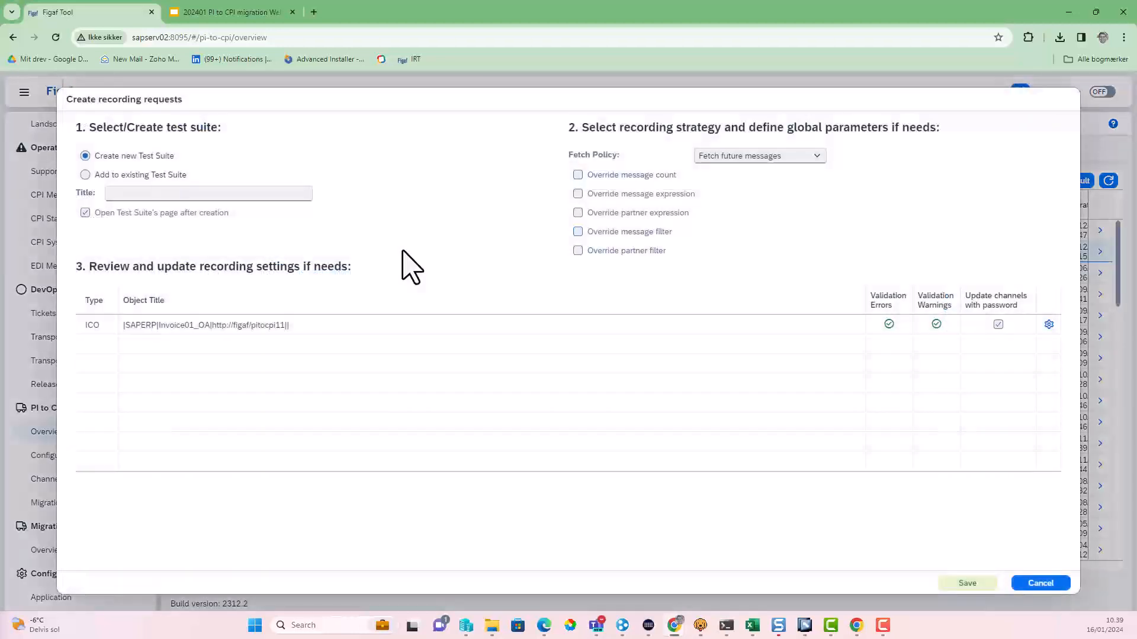
{"action": "left_click", "coordinate": [170, 193]}
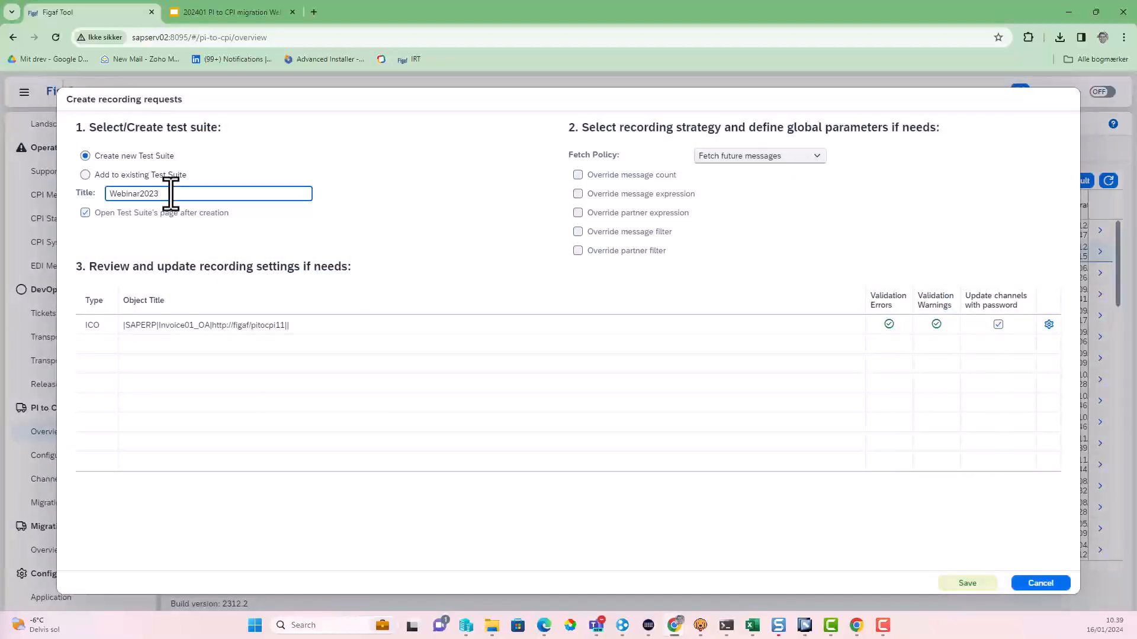
{"action": "key", "text": "BackSpace"}
{"action": "type", "text": "4"}
Override the message expression with Webinar2024 and save the recording request
{"action": "key", "text": "ctrl+a"}
{"action": "key", "text": "ctrl+c"}
{"action": "left_click", "coordinate": [651, 195]}
{"action": "left_click", "coordinate": [709, 214]}
{"action": "key", "text": "ctrl+v"}
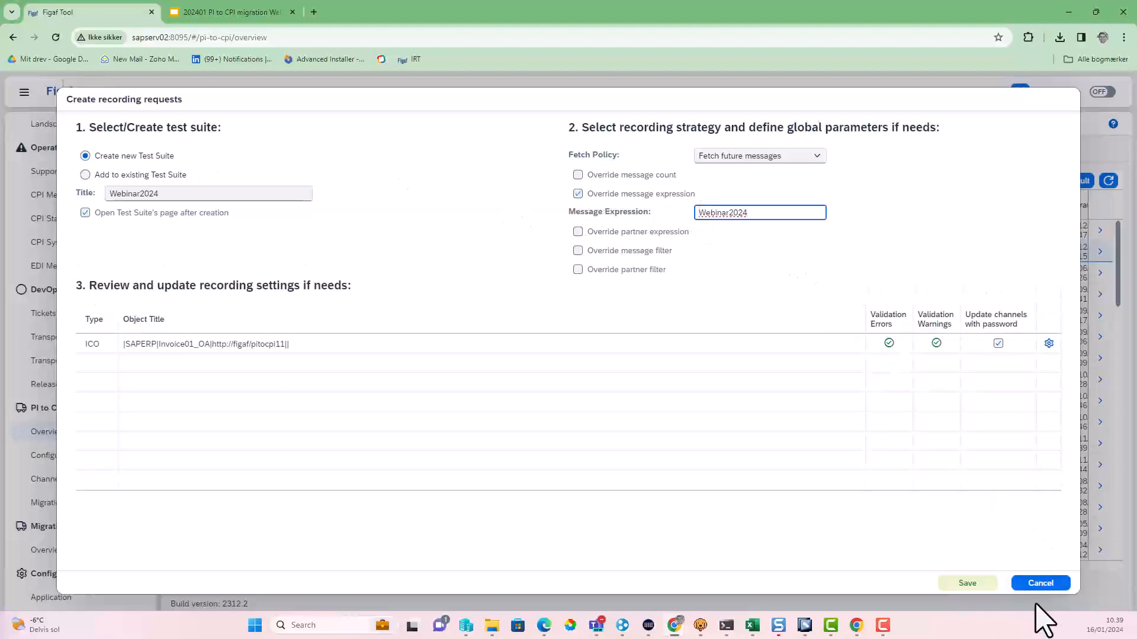
{"action": "left_click", "coordinate": [966, 583]}
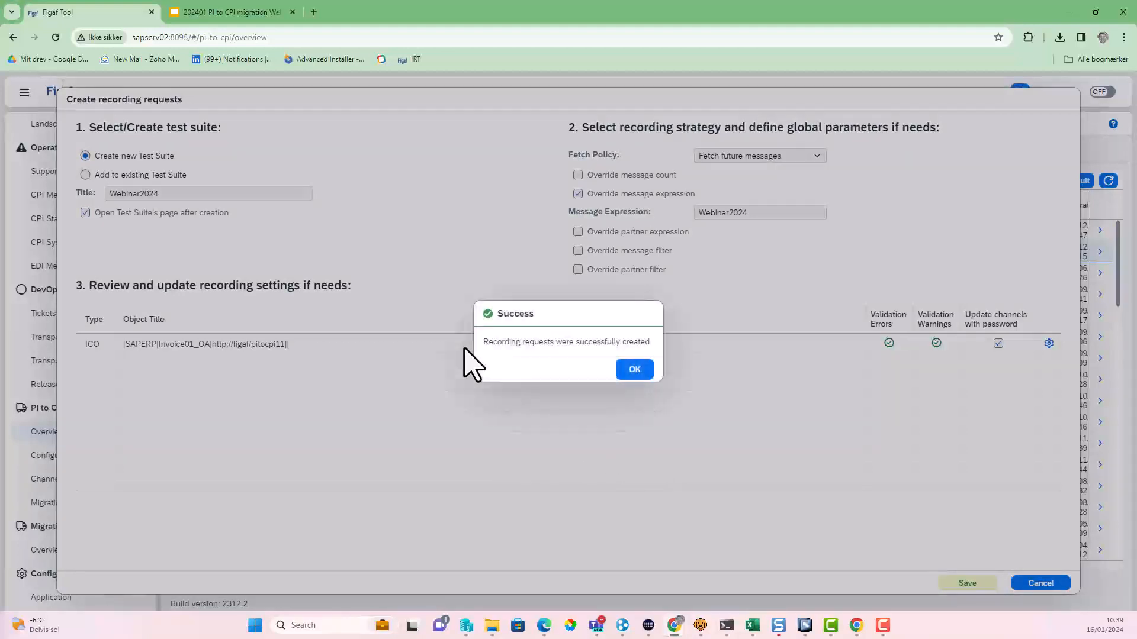
{"action": "left_click", "coordinate": [628, 370]}
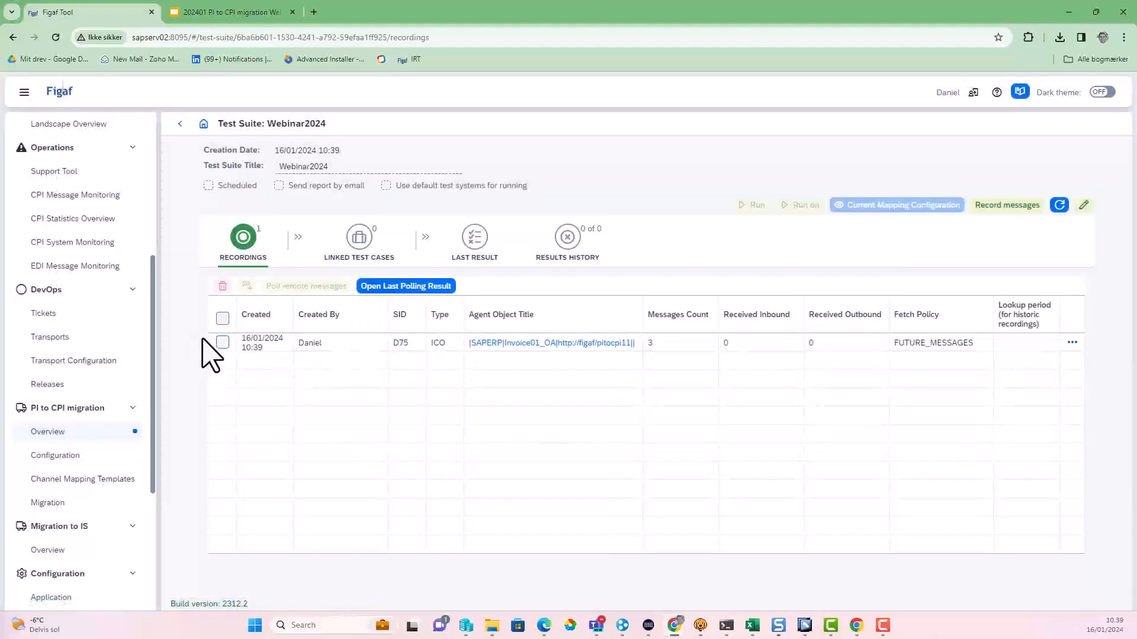
Poll the remote messages for the new recording and refresh the polling results before closing them
{"action": "left_click", "coordinate": [223, 343]}
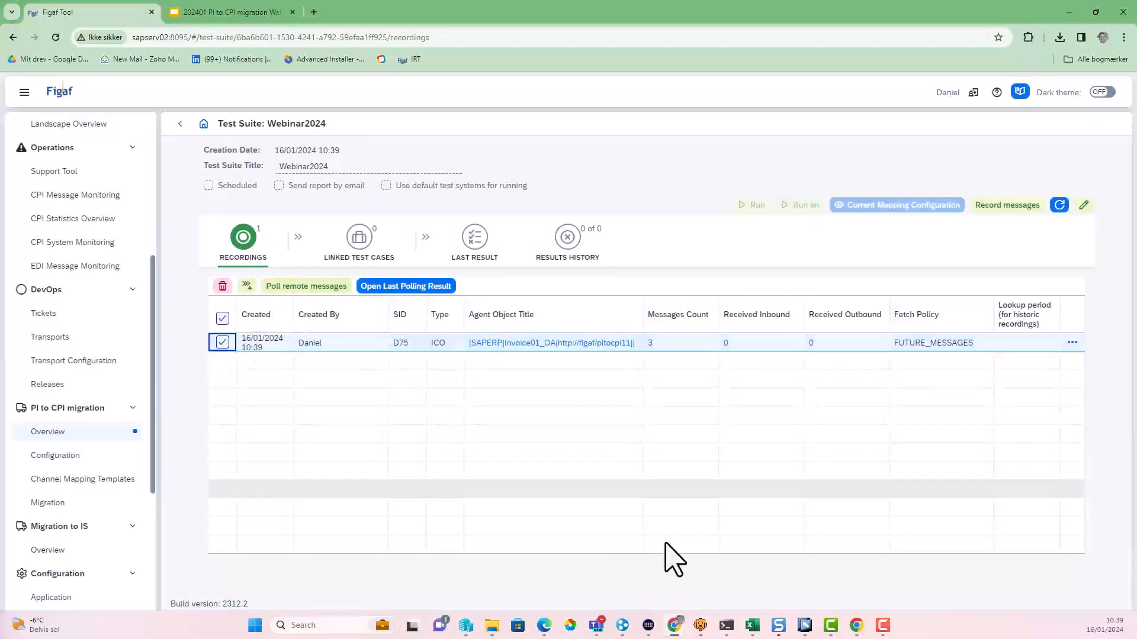
{"action": "left_click", "coordinate": [701, 625]}
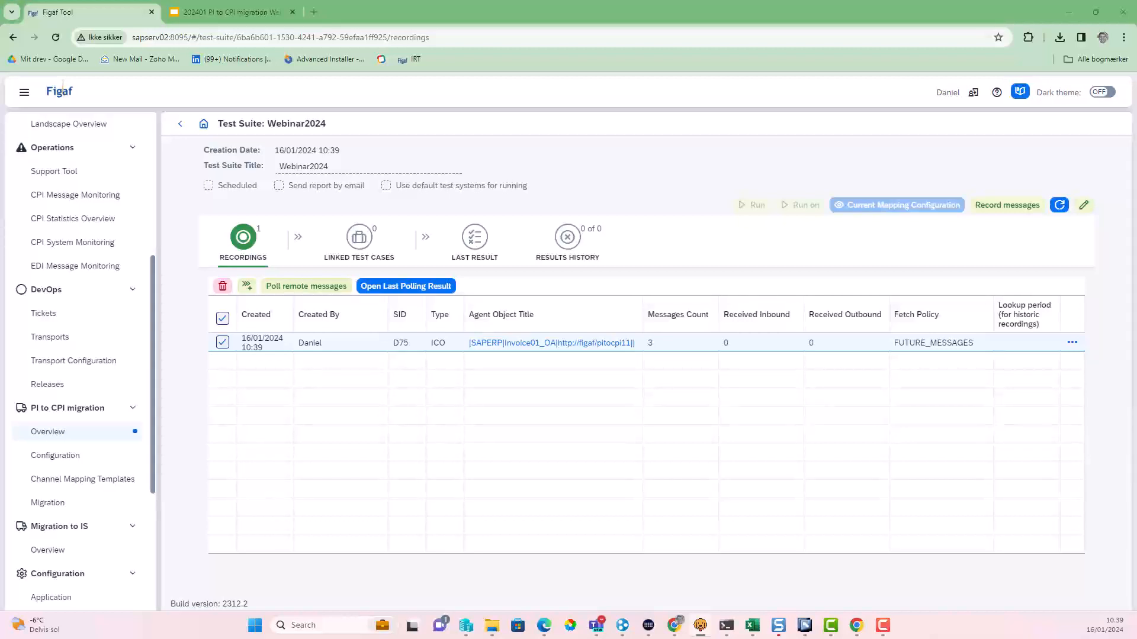
{"action": "left_click", "coordinate": [307, 286]}
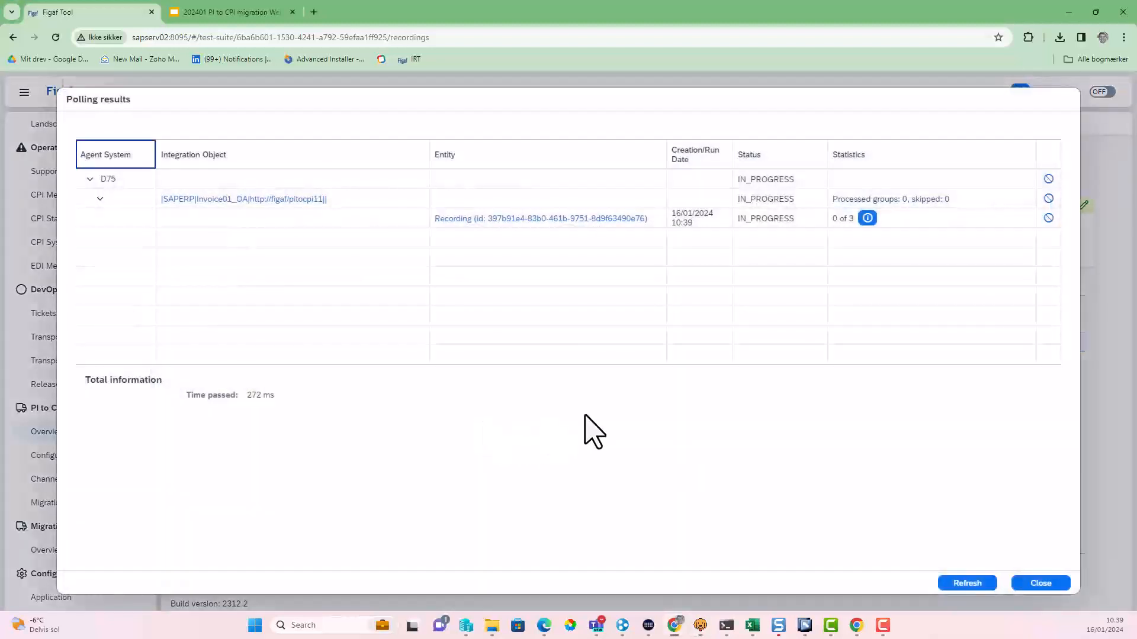
{"action": "left_click", "coordinate": [966, 584]}
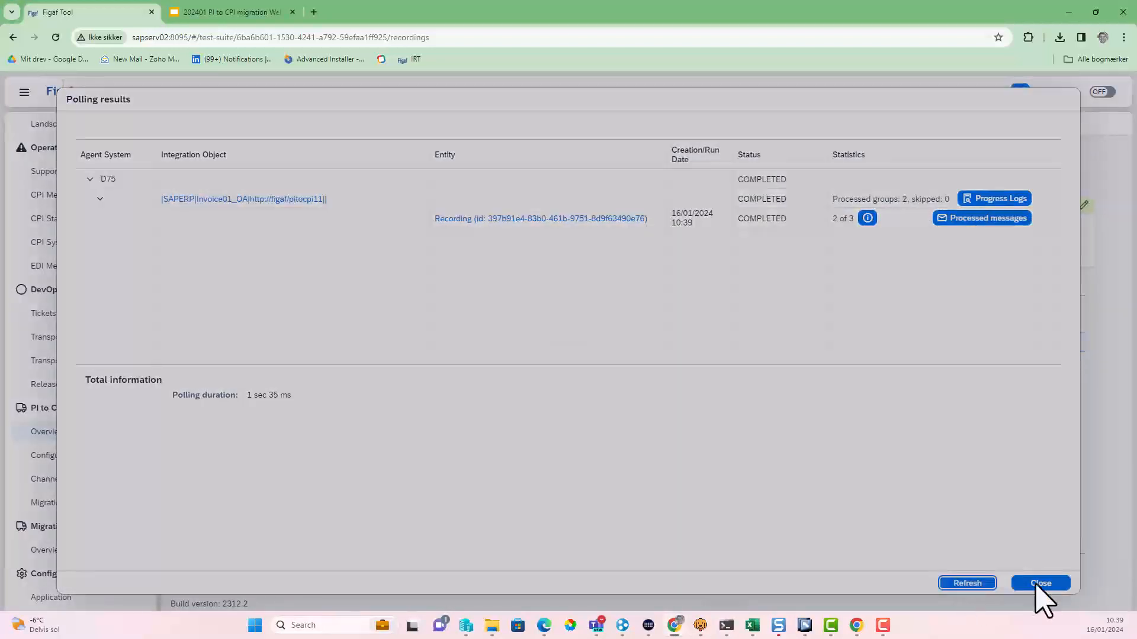
{"action": "left_click", "coordinate": [1052, 586]}
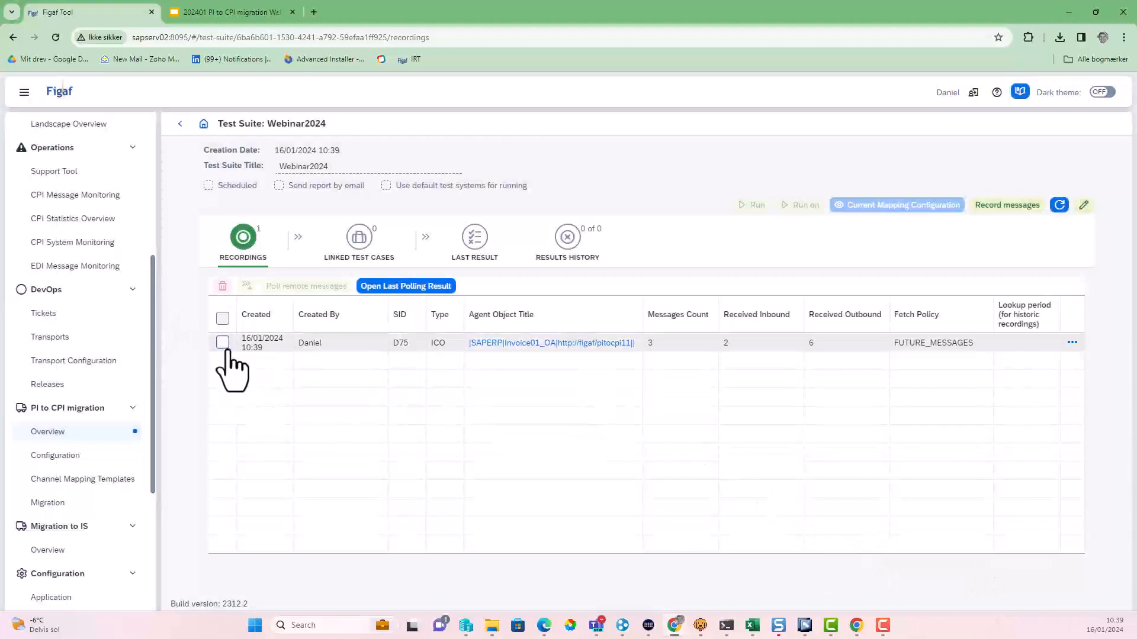
Create a regression test case from the polled recording and delete the recording left in the test suite
{"action": "left_click", "coordinate": [222, 343]}
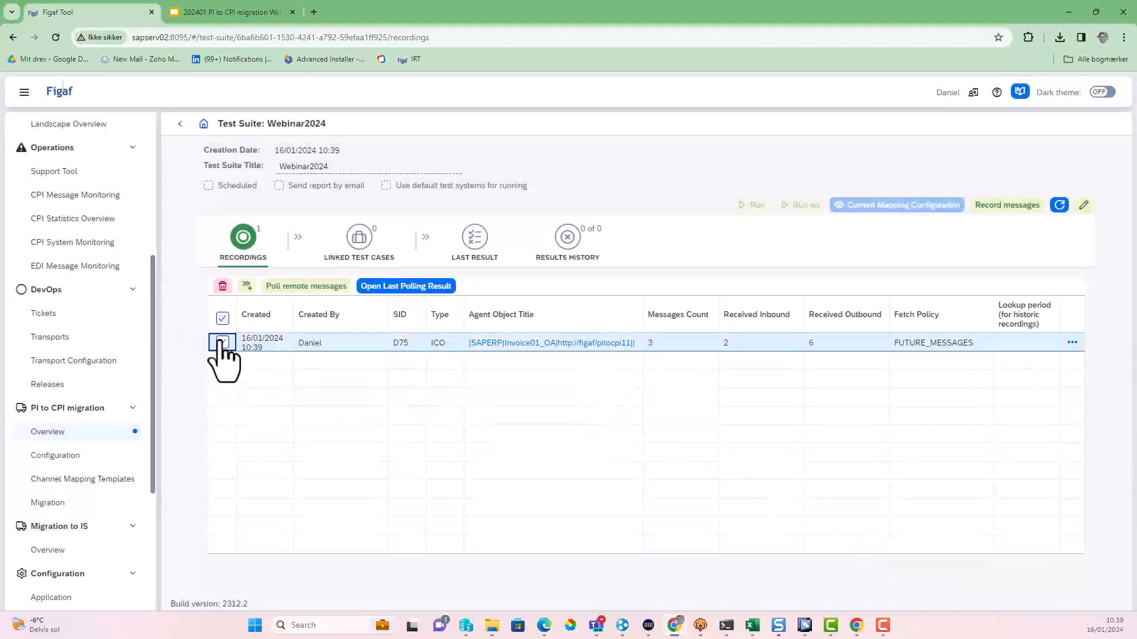
{"action": "left_click", "coordinate": [247, 286]}
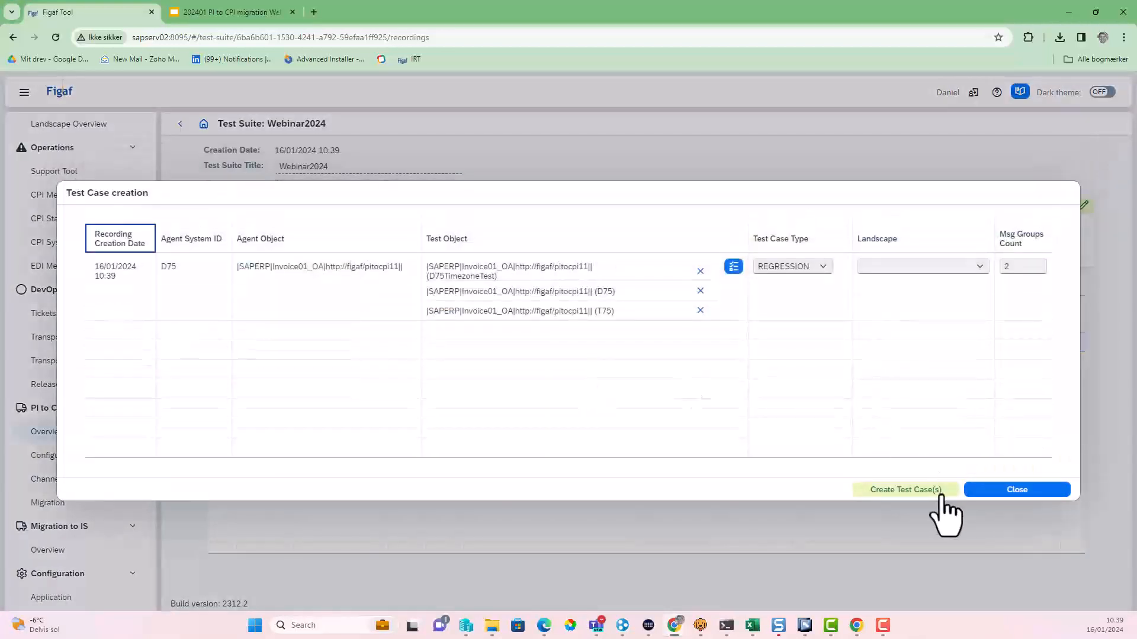
{"action": "left_click", "coordinate": [942, 496]}
{"action": "left_click", "coordinate": [636, 370]}
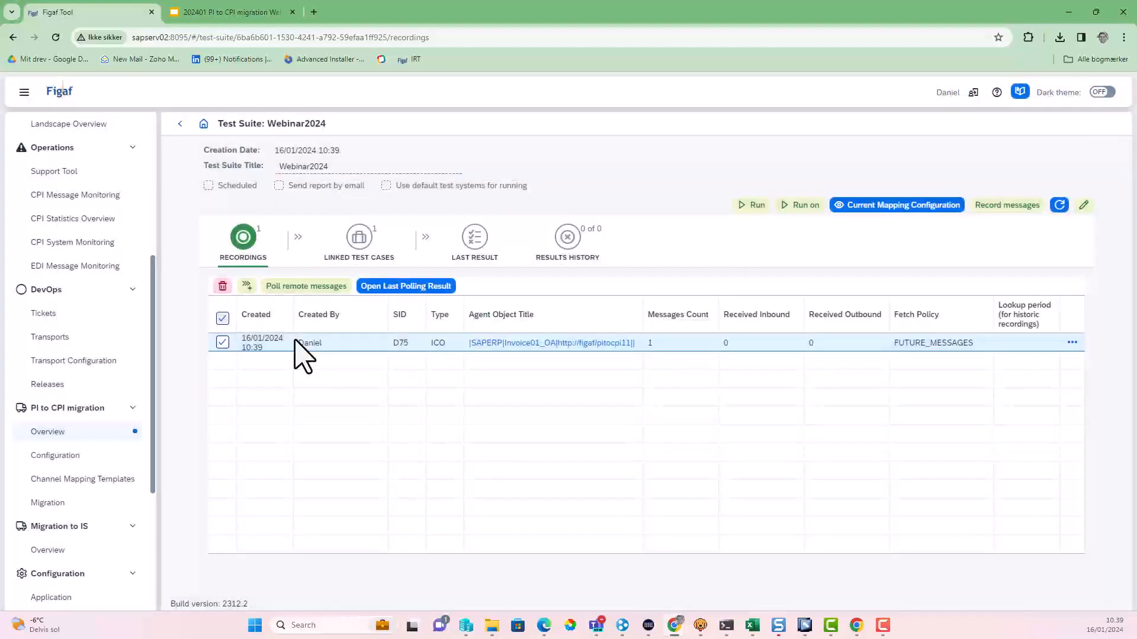
{"action": "left_click", "coordinate": [223, 286]}
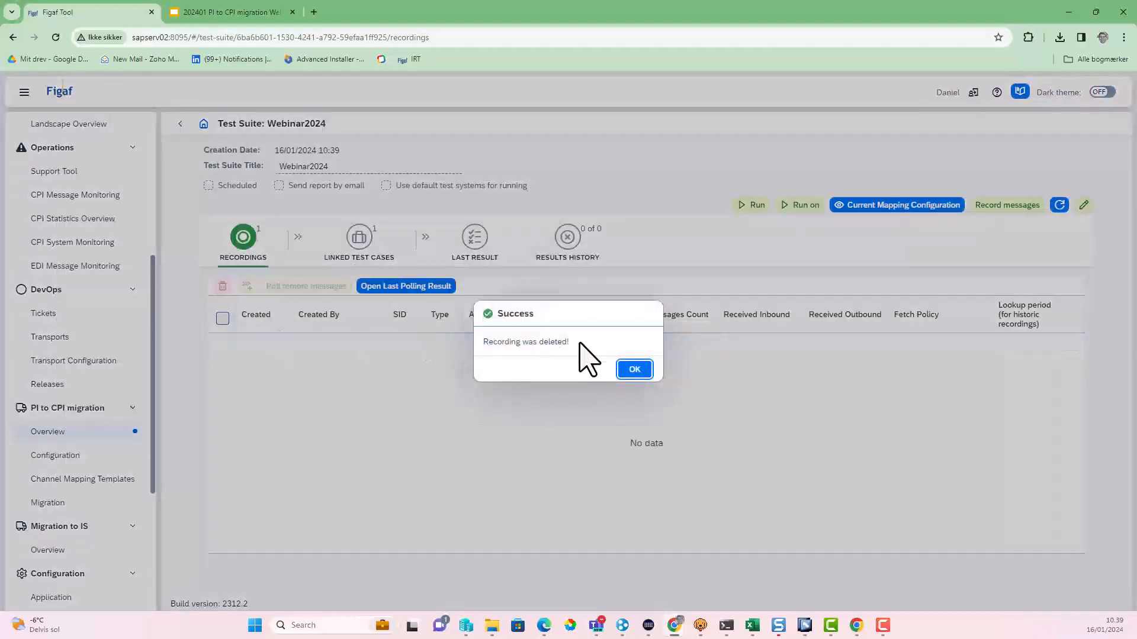
{"action": "left_click", "coordinate": [621, 368]}
Open the migration settings of the Demo 0614 entry from the PI to CPI overview and set the name to Webinar2024 invoice
{"action": "left_click", "coordinate": [86, 433]}
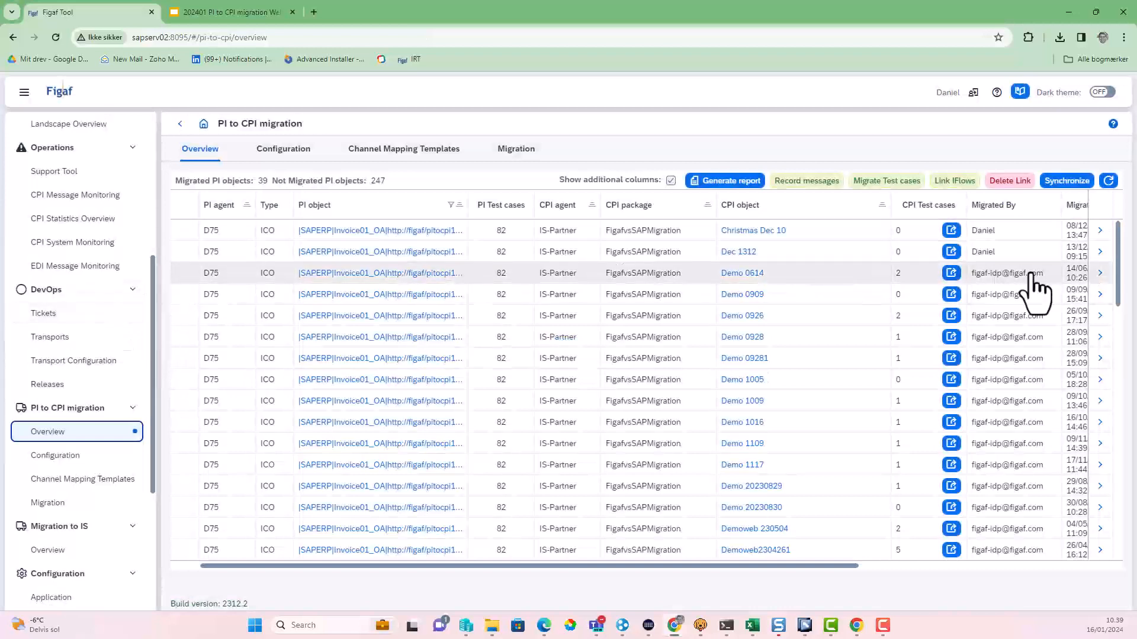
{"action": "left_click", "coordinate": [1100, 273]}
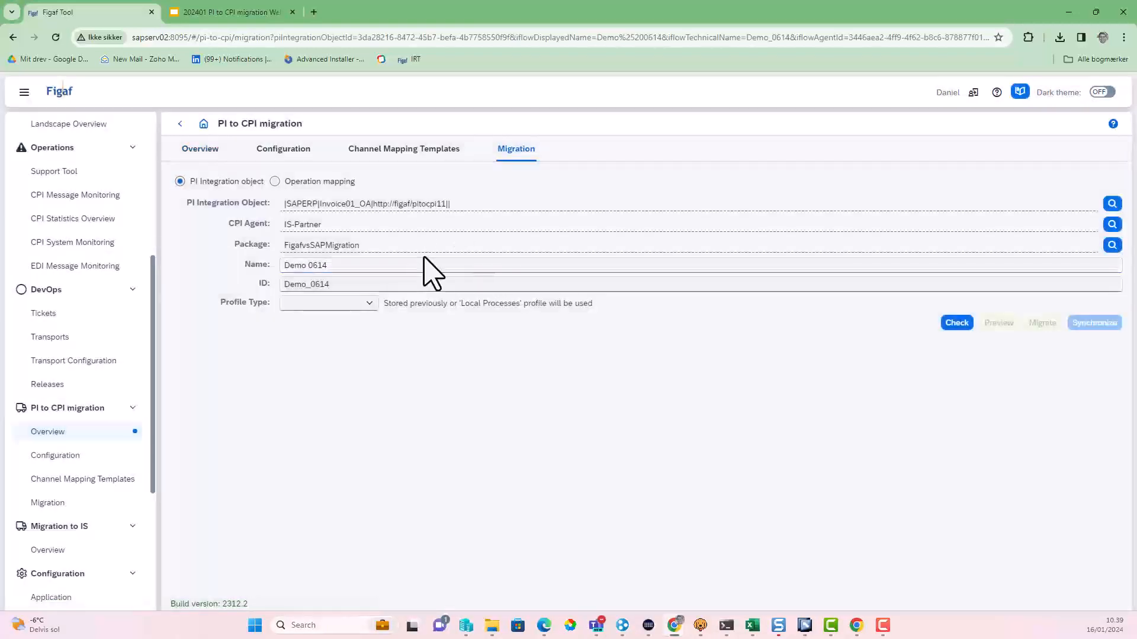
{"action": "left_click", "coordinate": [372, 266]}
{"action": "key", "text": "ctrl+a"}
{"action": "type", "text": "Webinar2024"}
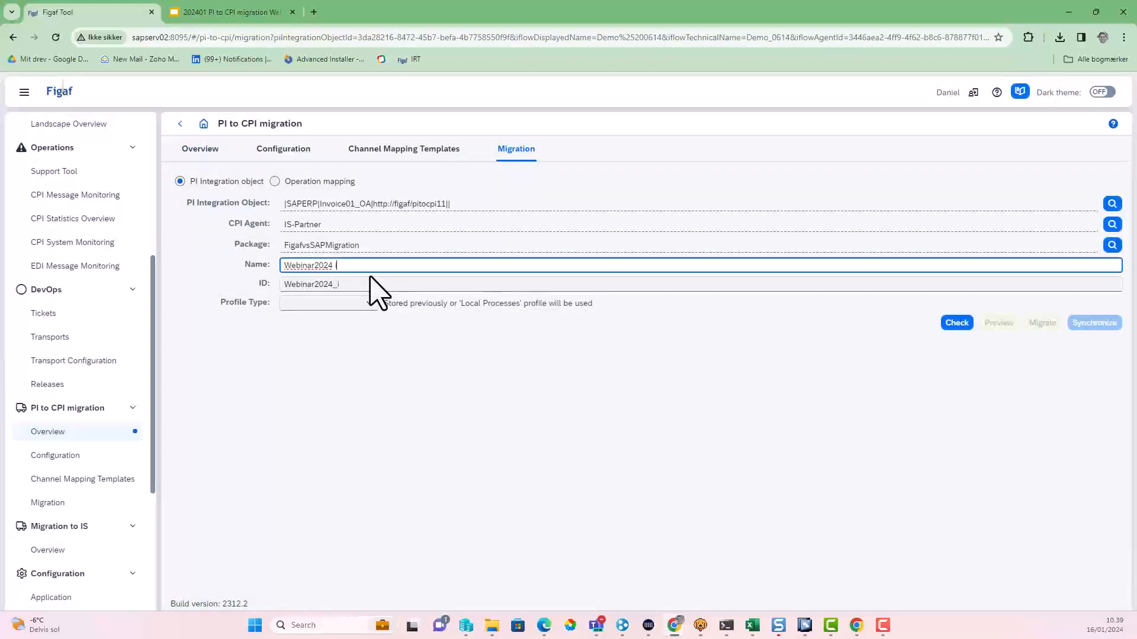
{"action": "type", "text": " inco"}
{"action": "type", "text": "ic"}
{"action": "key", "text": "BackSpace"}
{"action": "key", "text": "BackSpace"}
{"action": "key", "text": "BackSpace"}
{"action": "key", "text": "BackSpace"}
{"action": "key", "text": "BackSpace"}
{"action": "type", "text": "voice"}
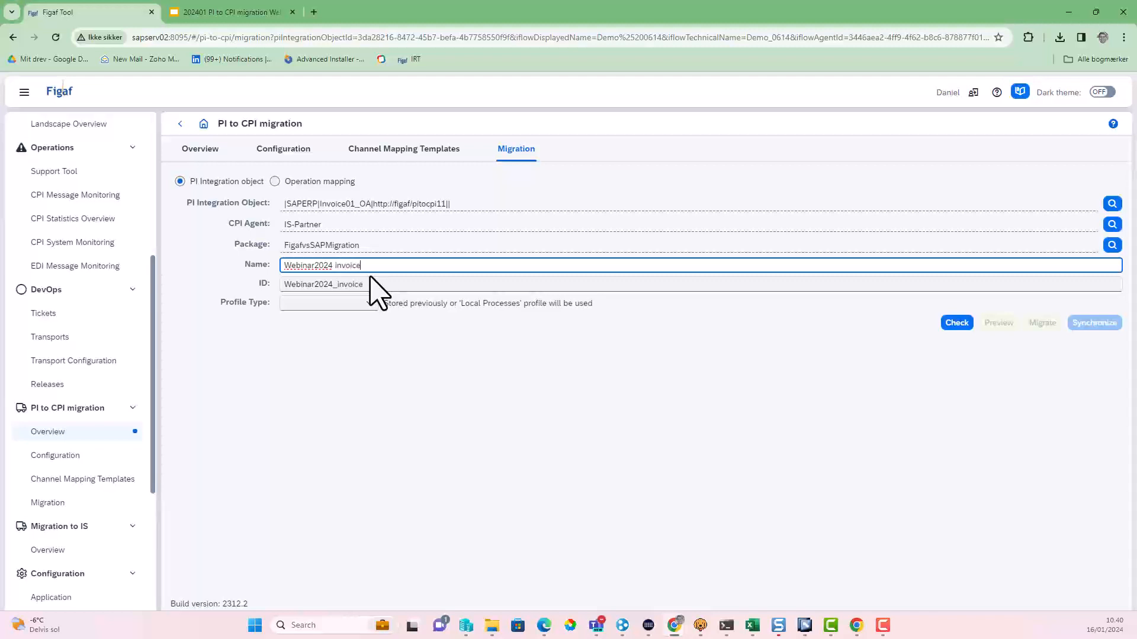
Set the profile type to Local Processes and the retry type to JMS, and check the migration
{"action": "left_click", "coordinate": [369, 304]}
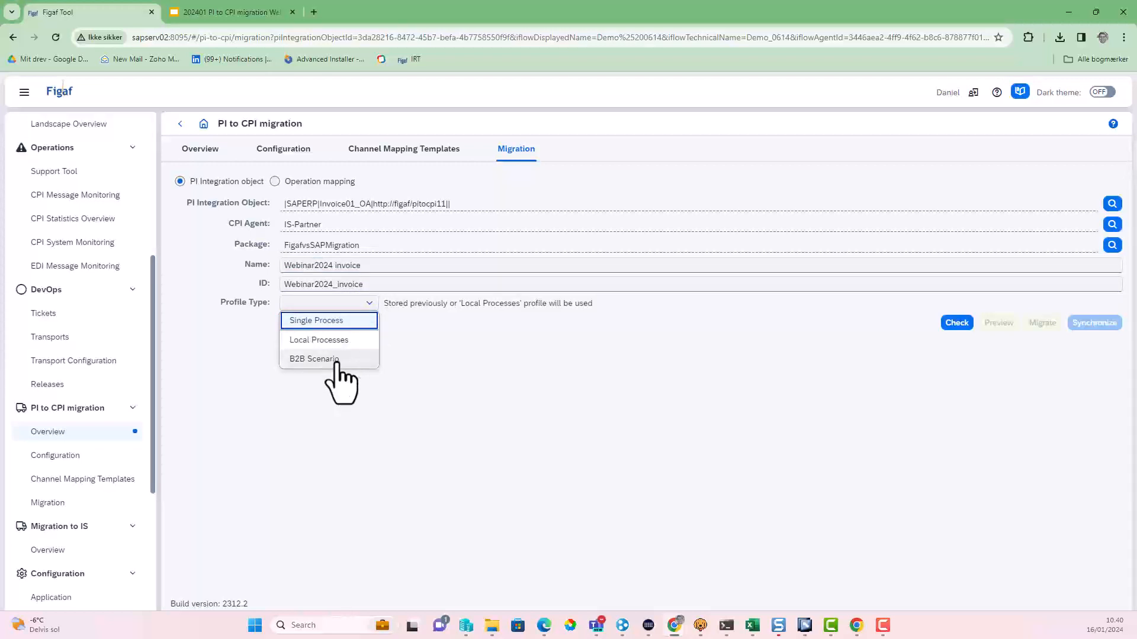
{"action": "left_click", "coordinate": [319, 340]}
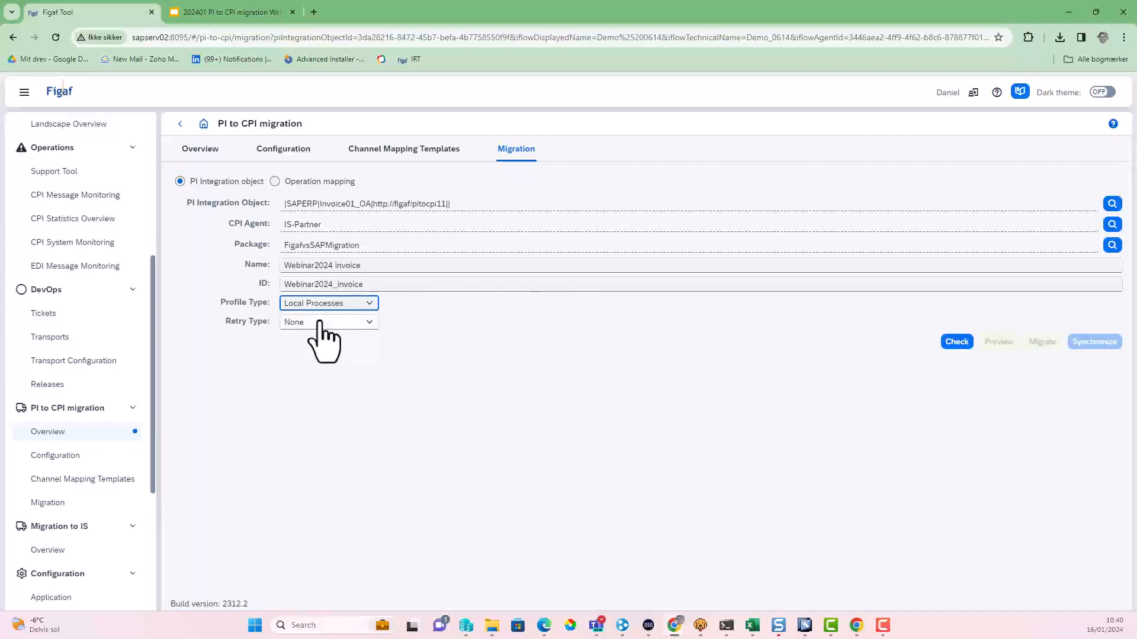
{"action": "left_click", "coordinate": [320, 324]}
{"action": "left_click", "coordinate": [338, 358]}
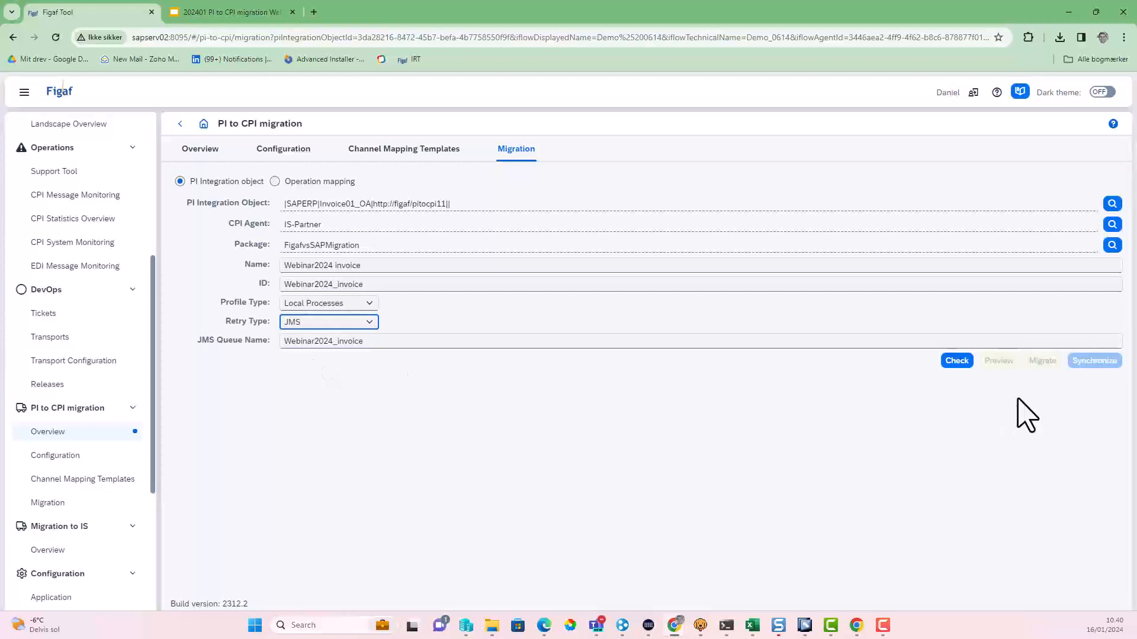
{"action": "left_click", "coordinate": [957, 361]}
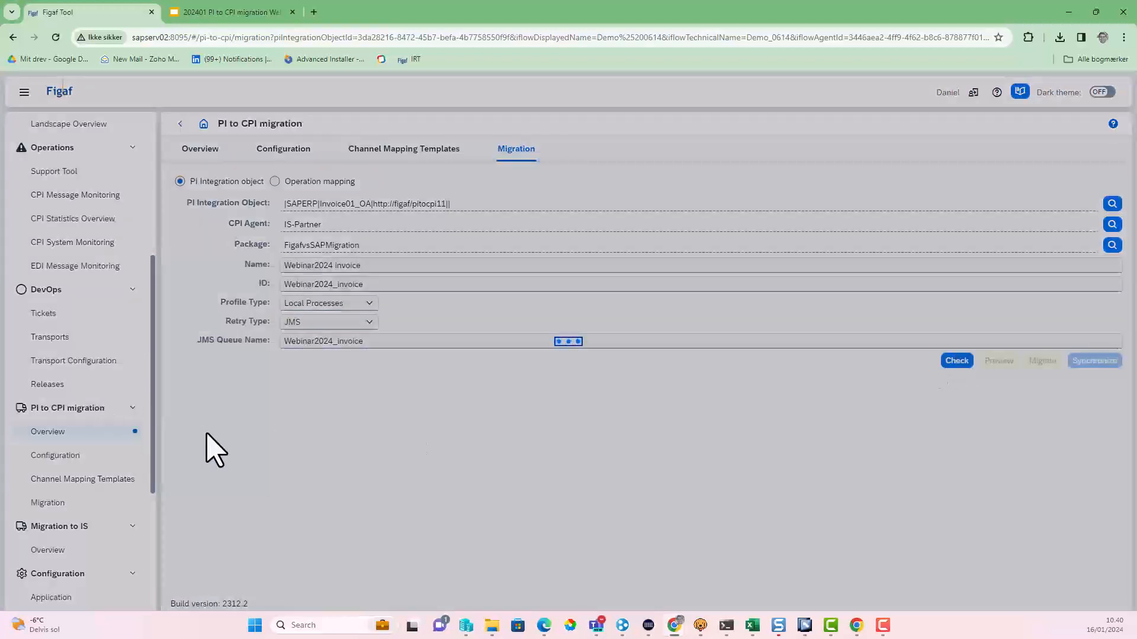
Examine the sender channel template options, the receiver mappings, the Cloud Integration resources and the migration logs
{"action": "scroll", "coordinate": [175, 459], "scroll_direction": "down", "scroll_amount": 1}
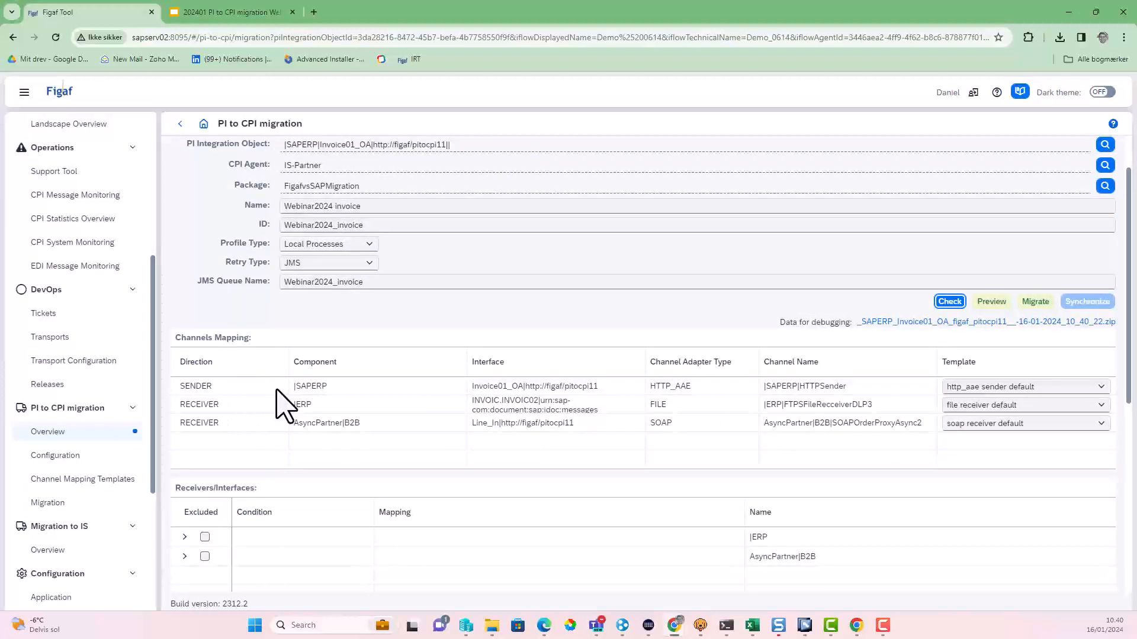
{"action": "left_click", "coordinate": [1100, 388]}
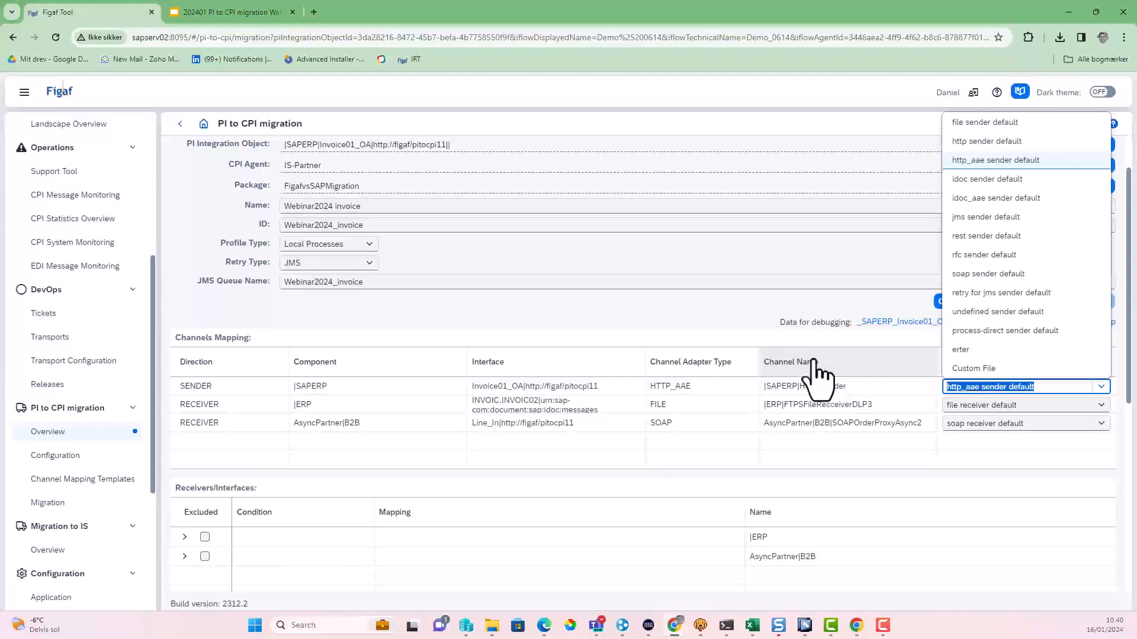
{"action": "left_click", "coordinate": [703, 340]}
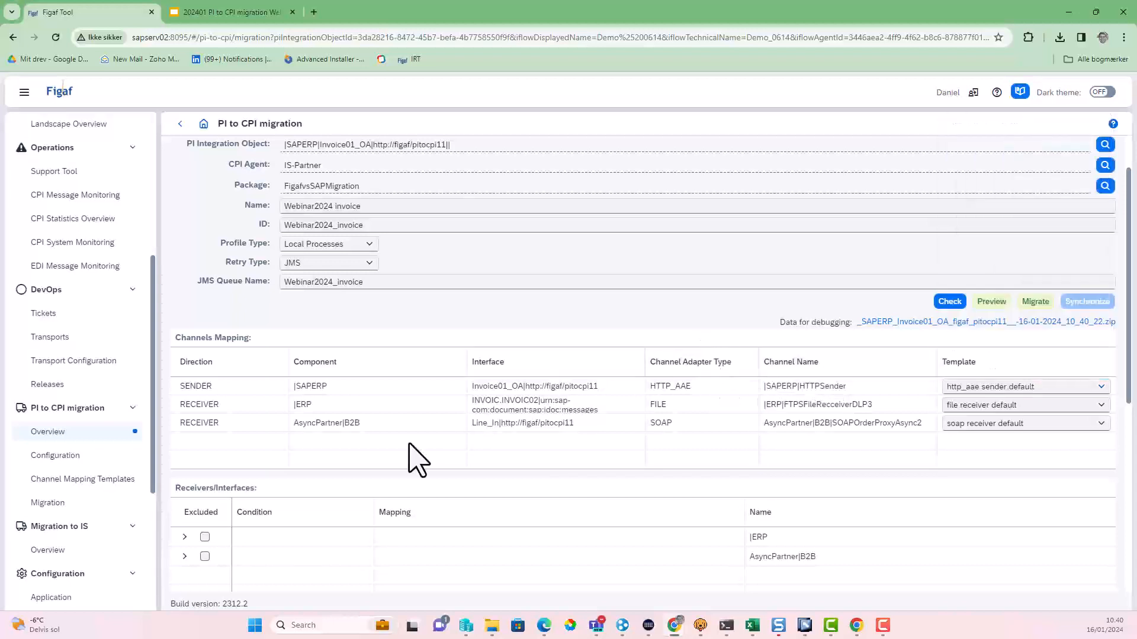
{"action": "left_click", "coordinate": [185, 537]}
{"action": "left_click", "coordinate": [184, 576]}
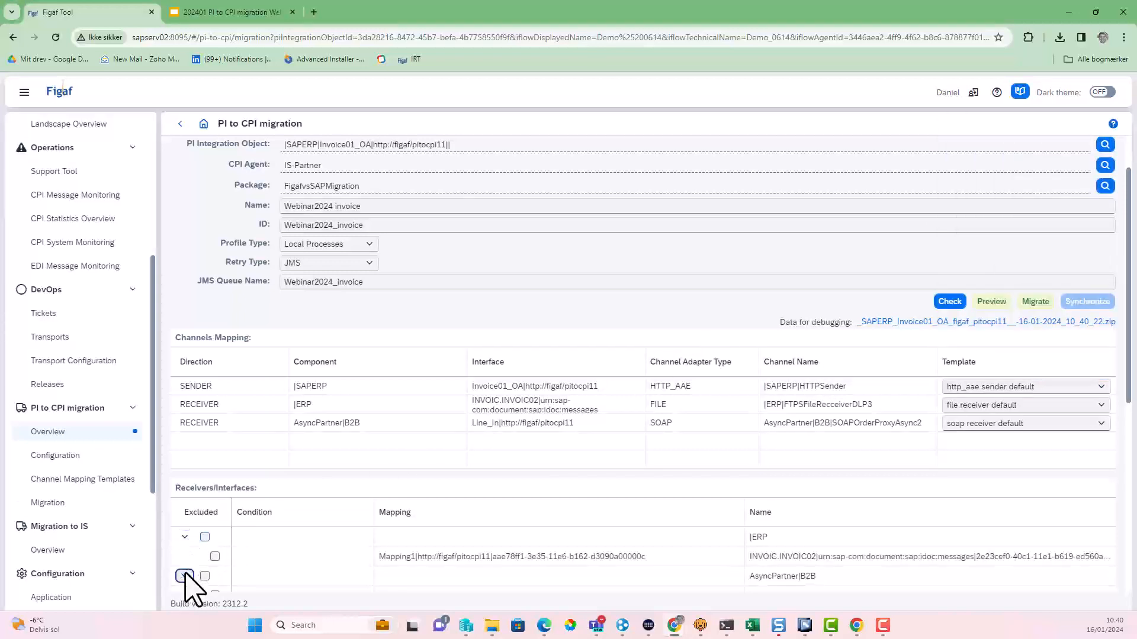
{"action": "scroll", "coordinate": [186, 583], "scroll_direction": "down", "scroll_amount": 2}
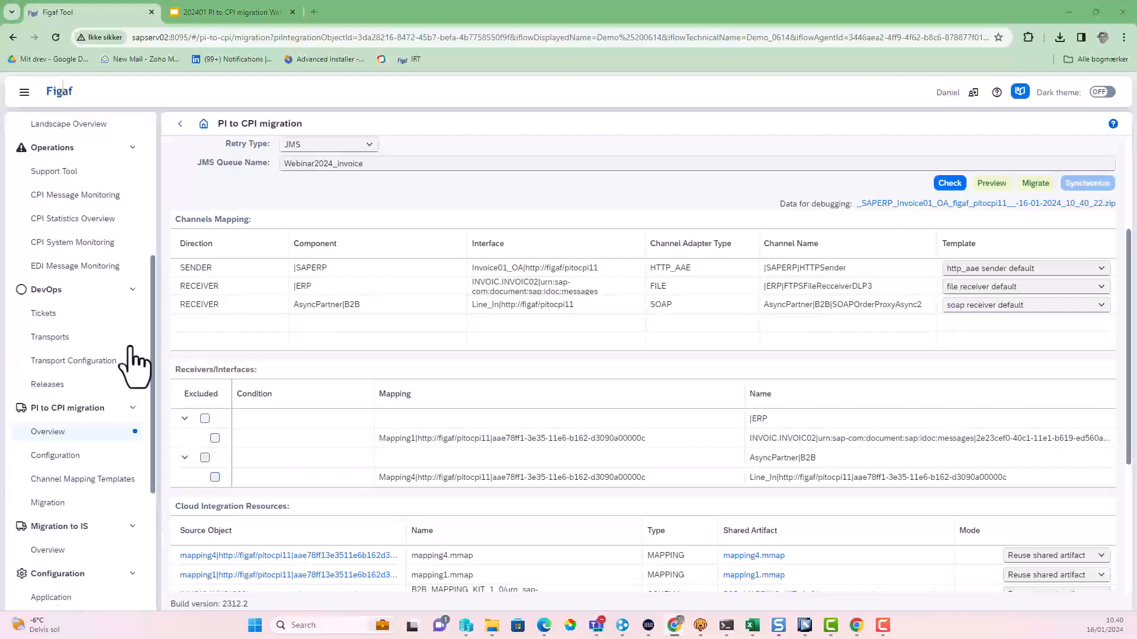
{"action": "scroll", "coordinate": [769, 462], "scroll_direction": "down", "scroll_amount": 4}
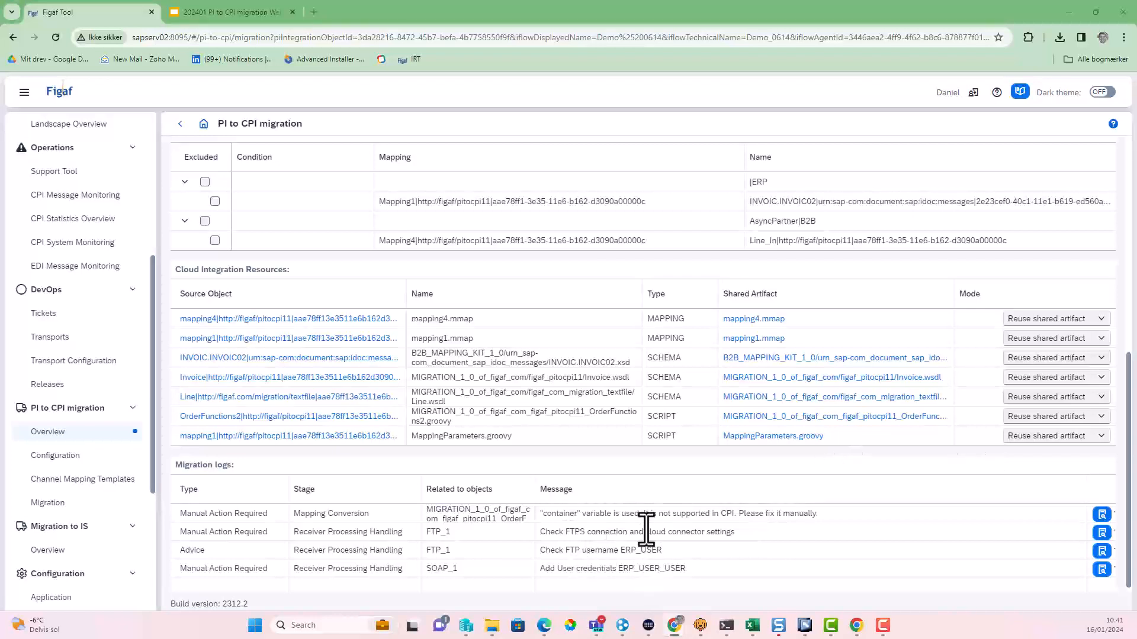
{"action": "left_click", "coordinate": [1101, 514]}
{"action": "left_click", "coordinate": [685, 370]}
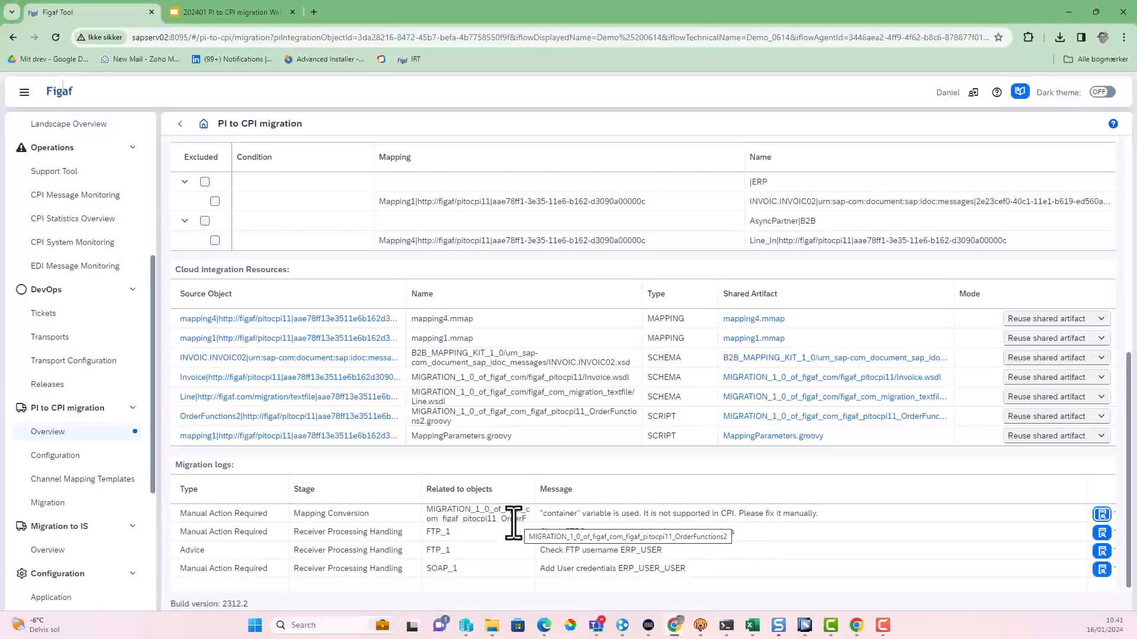
Preview the generated integration flow diagram and migrate the PI integration object to Cloud Integration
{"action": "scroll", "coordinate": [507, 536], "scroll_direction": "up", "scroll_amount": 2}
{"action": "scroll", "coordinate": [506, 536], "scroll_direction": "up", "scroll_amount": 4}
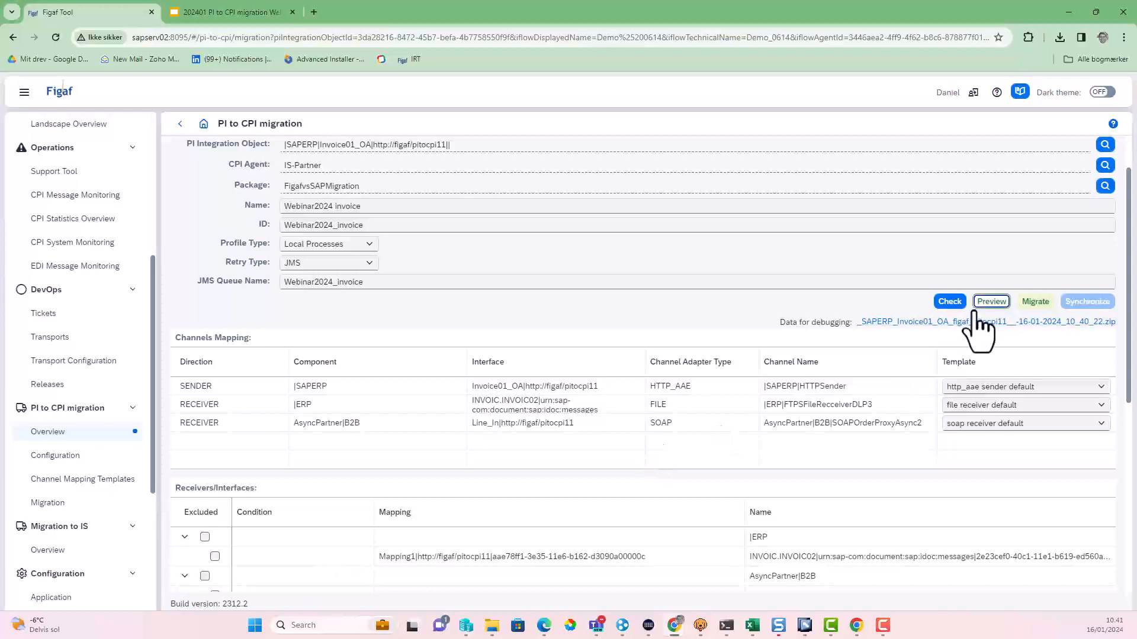
{"action": "left_click", "coordinate": [991, 301]}
{"action": "left_click_drag", "start_coordinate": [462, 287], "coordinate": [326, 116]}
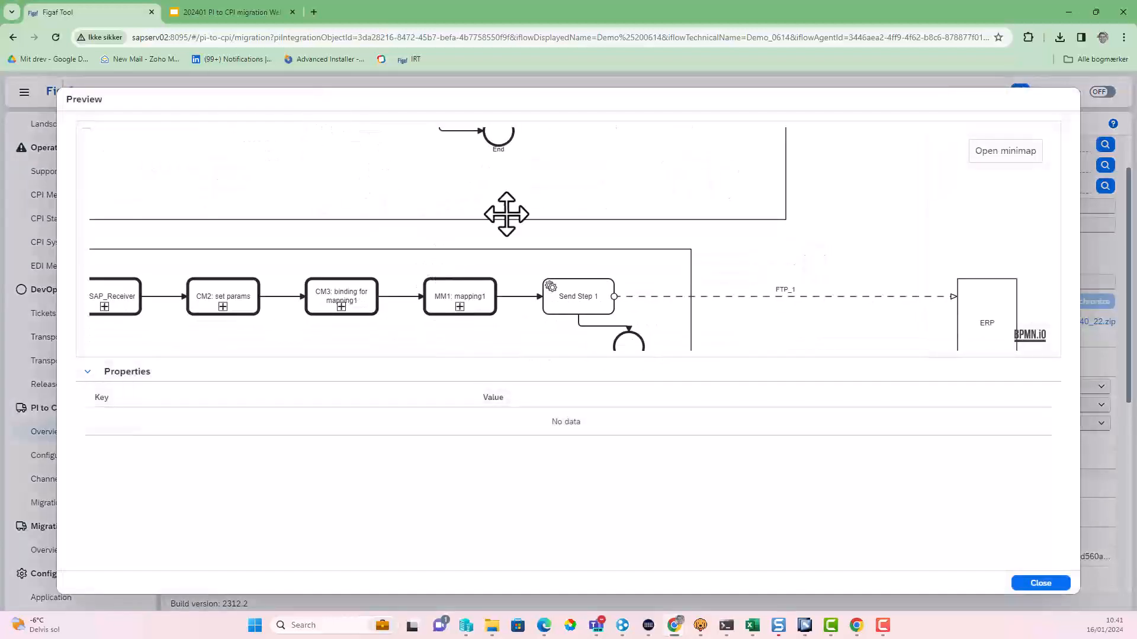
{"action": "scroll", "coordinate": [505, 213], "scroll_direction": "down", "scroll_amount": 5}
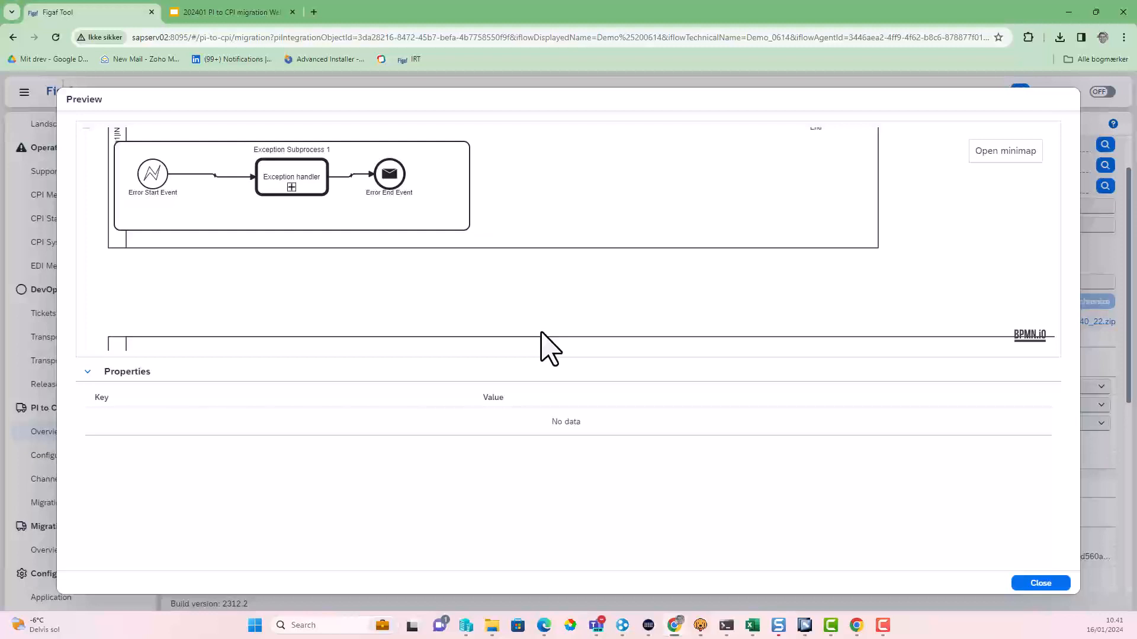
{"action": "left_click", "coordinate": [1040, 583]}
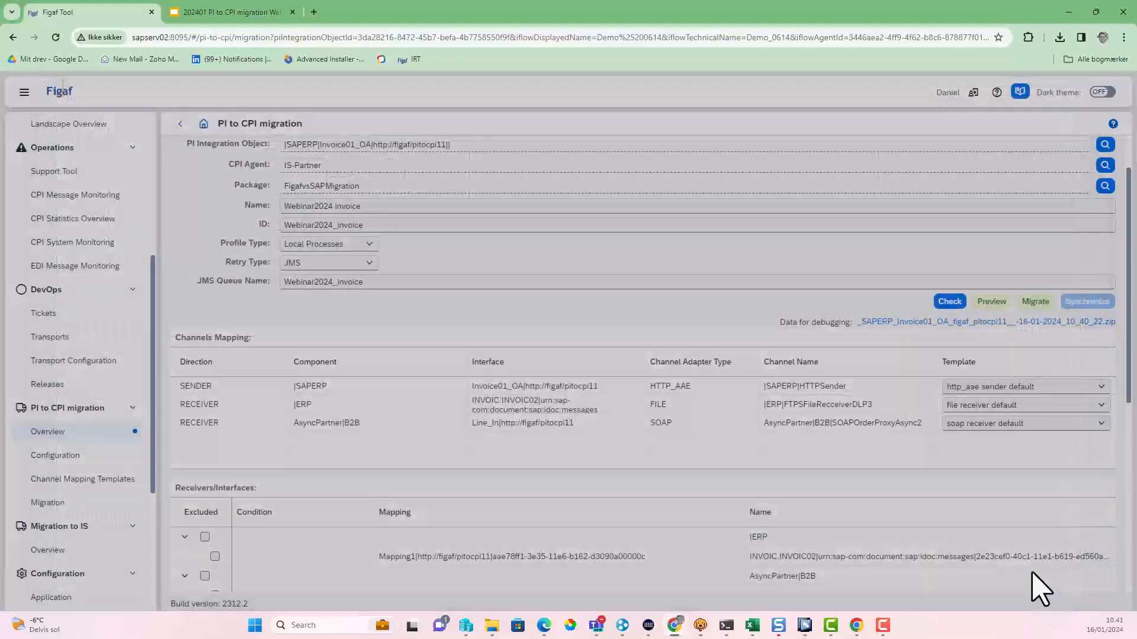
{"action": "left_click", "coordinate": [1033, 302]}
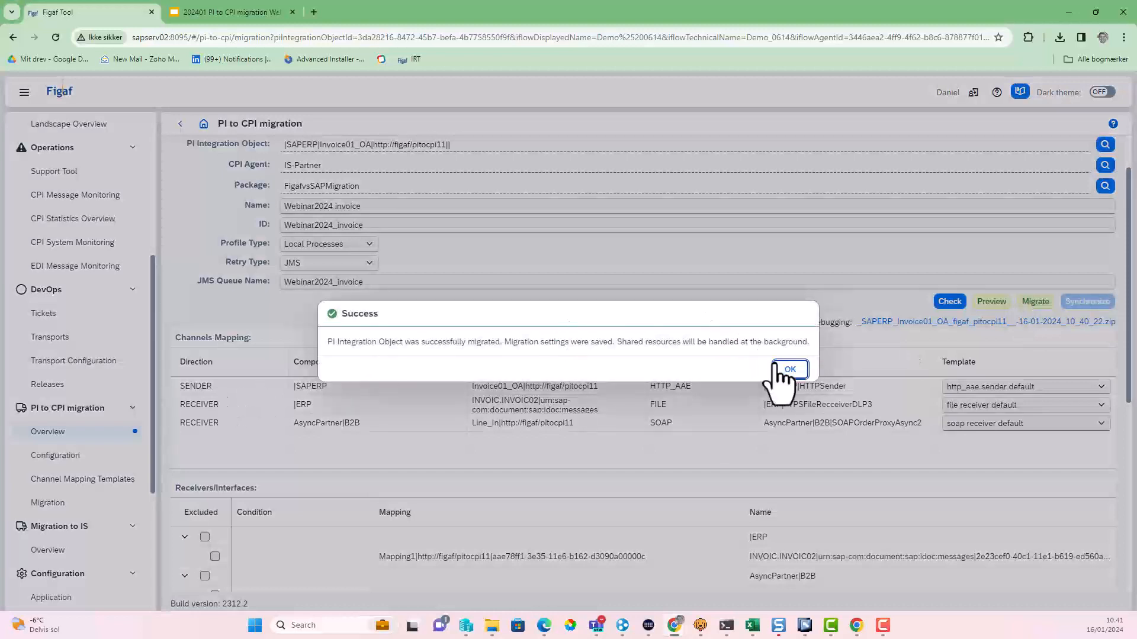
Open the migrated Webinar2024_invoice integration flow in SAP Integration Suite and dismiss the Apache Camel Upgrade notice
{"action": "left_click", "coordinate": [788, 368]}
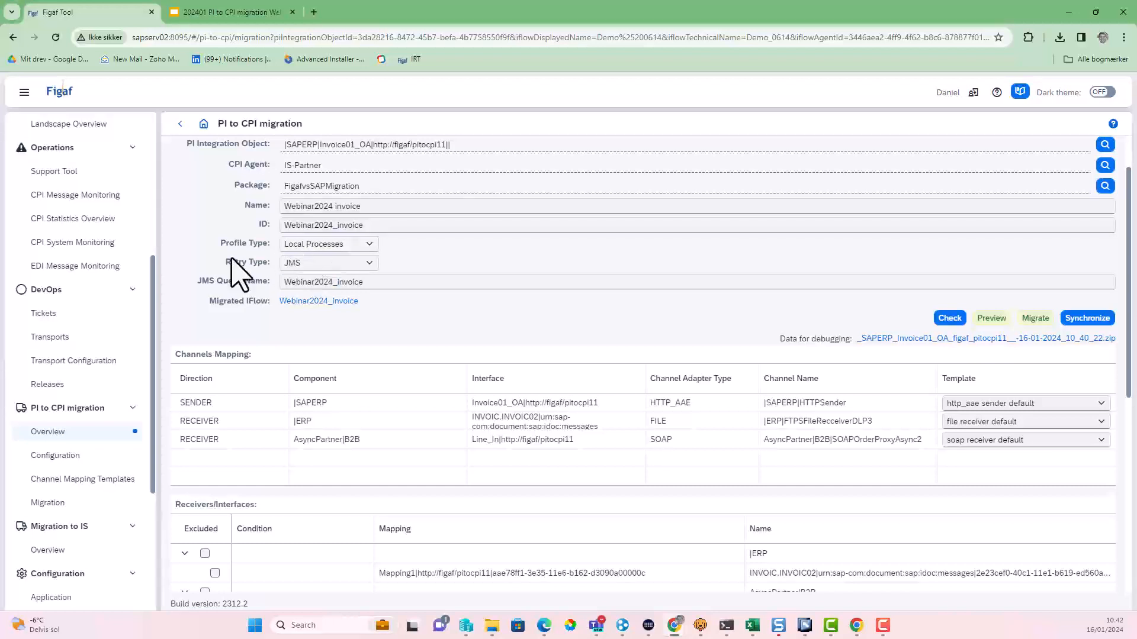
{"action": "left_click", "coordinate": [301, 302]}
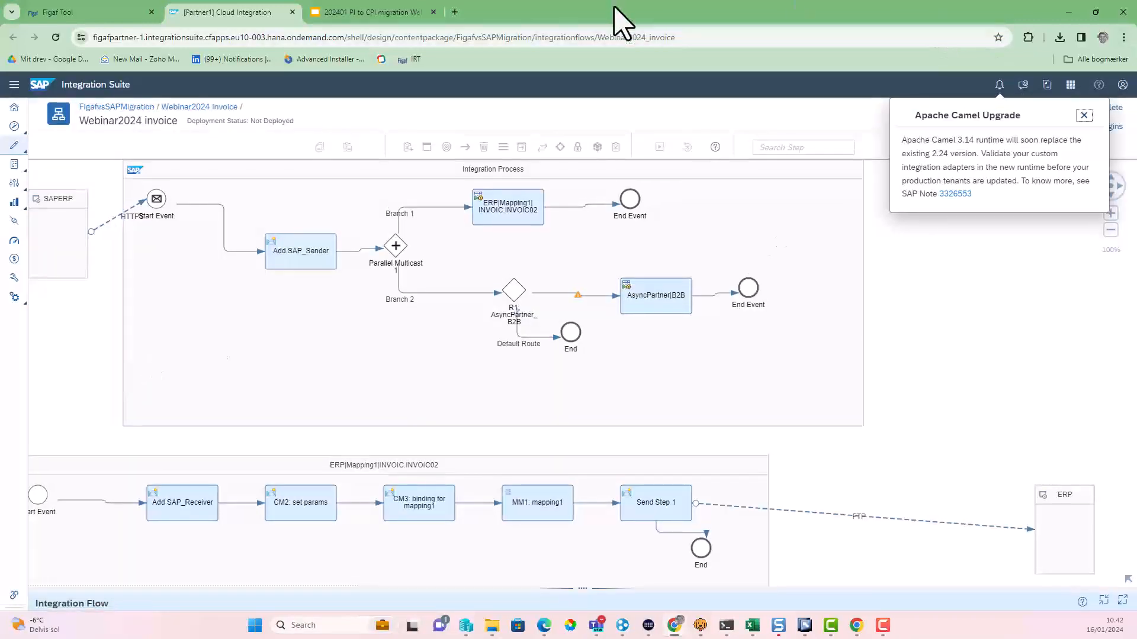
{"action": "left_click", "coordinate": [1084, 116]}
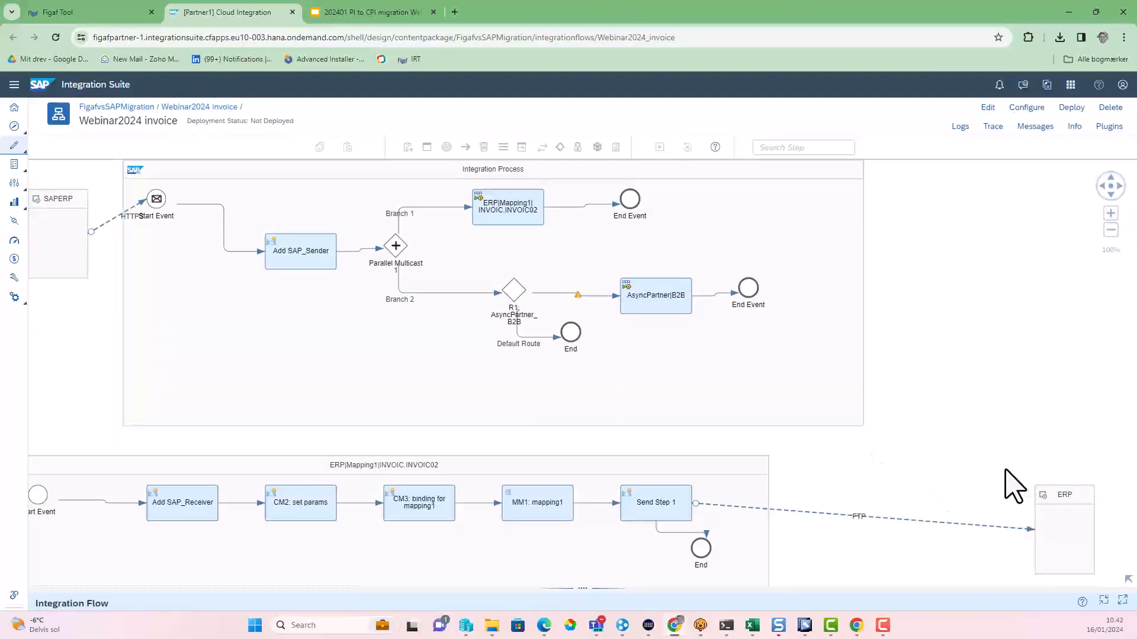
Examine the ERP and AsyncPartner receiver processes, the Exception Handler Process and the Retry Process in the integration flow diagram
{"action": "left_click_drag", "start_coordinate": [987, 476], "coordinate": [991, 259]}
{"action": "left_click_drag", "start_coordinate": [915, 457], "coordinate": [982, 398]}
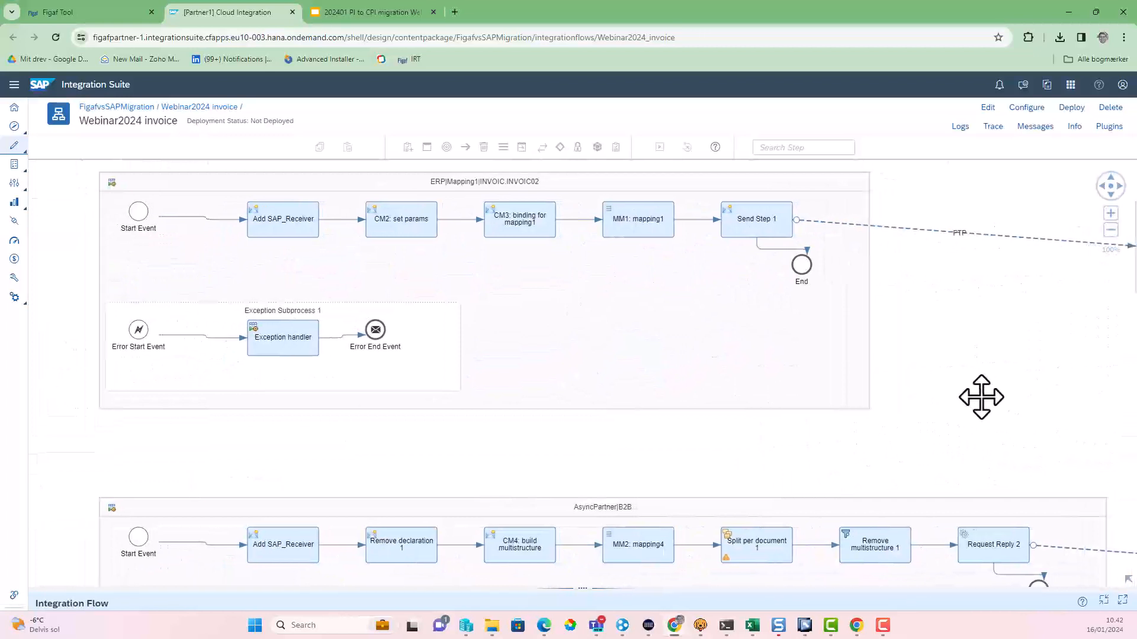
{"action": "left_click", "coordinate": [386, 228]}
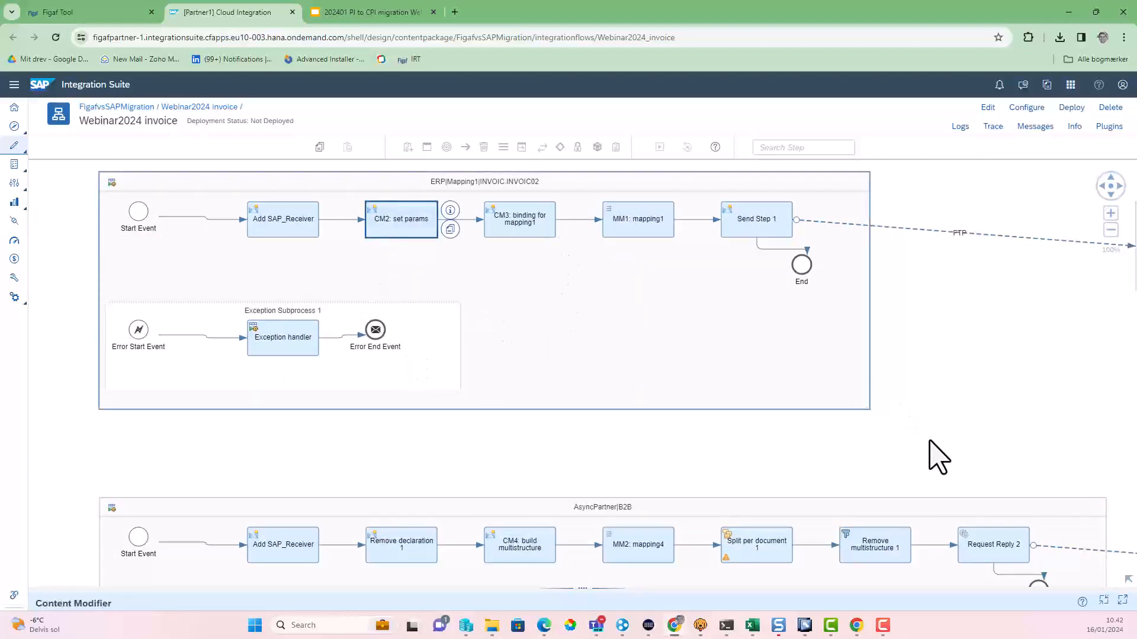
{"action": "left_click_drag", "start_coordinate": [875, 317], "coordinate": [758, 104]}
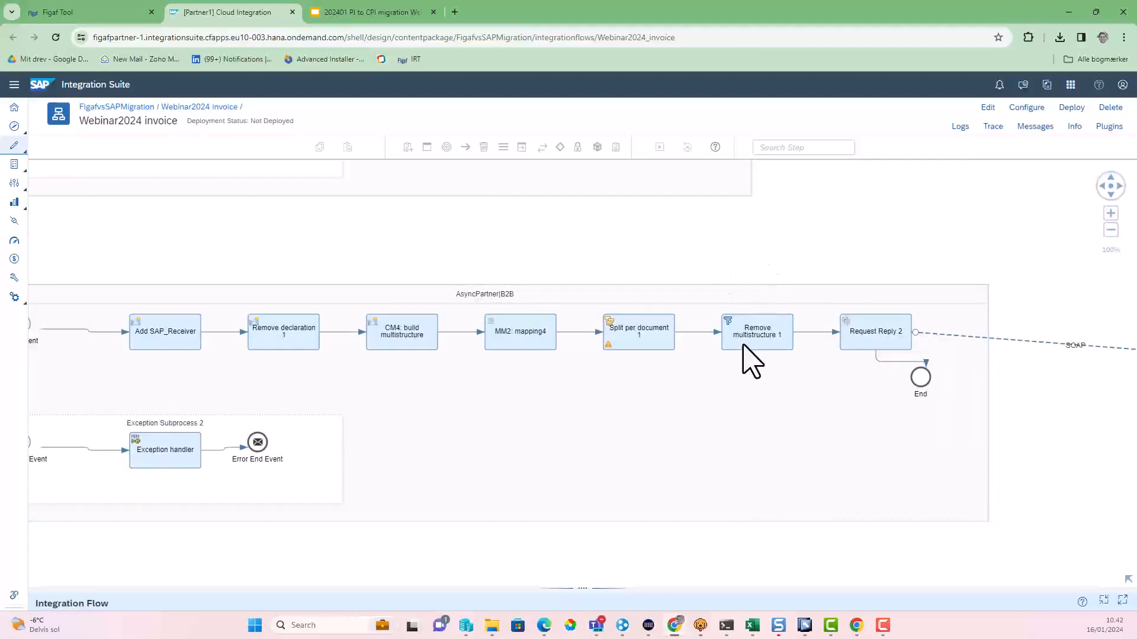
{"action": "left_click_drag", "start_coordinate": [648, 533], "coordinate": [756, 294]}
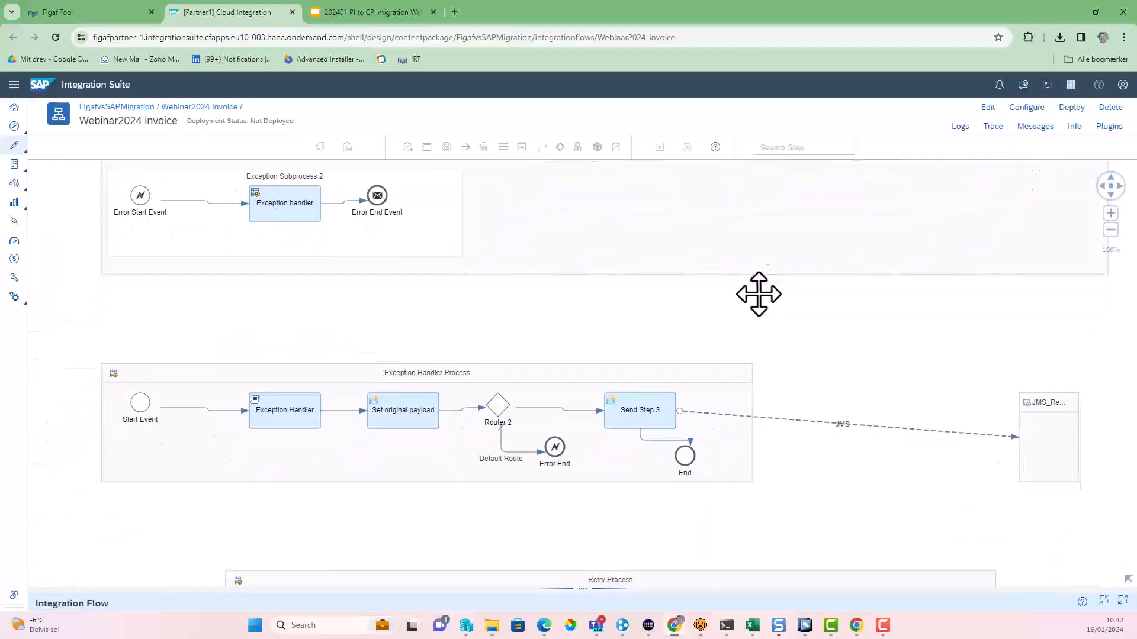
{"action": "scroll", "coordinate": [474, 490], "scroll_direction": "down", "scroll_amount": 1}
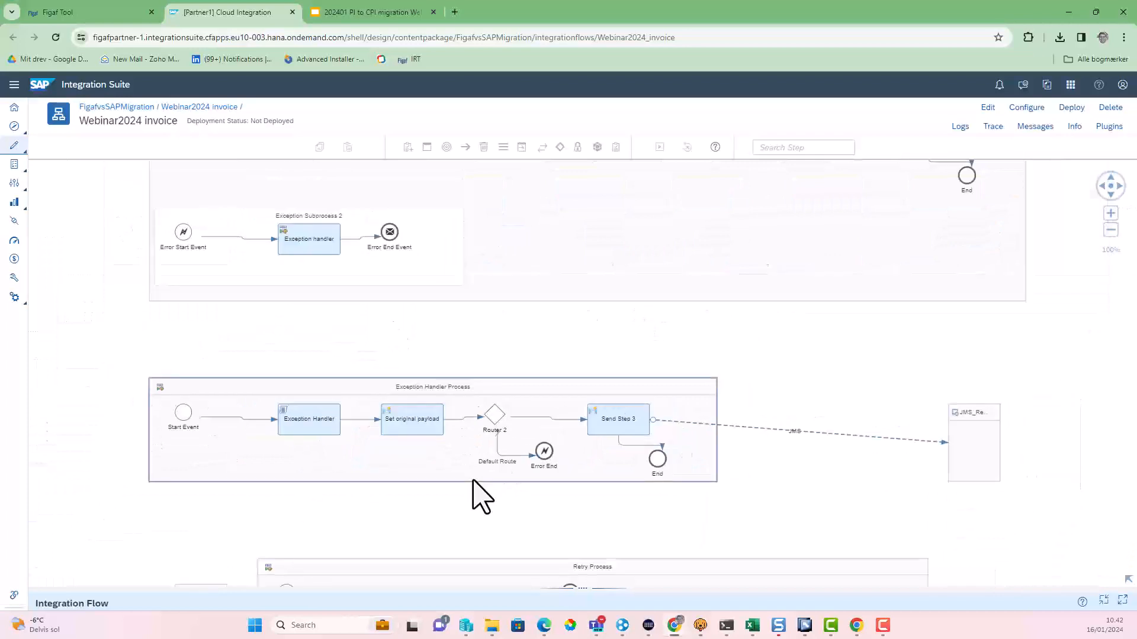
{"action": "left_click_drag", "start_coordinate": [474, 490], "coordinate": [414, 233]}
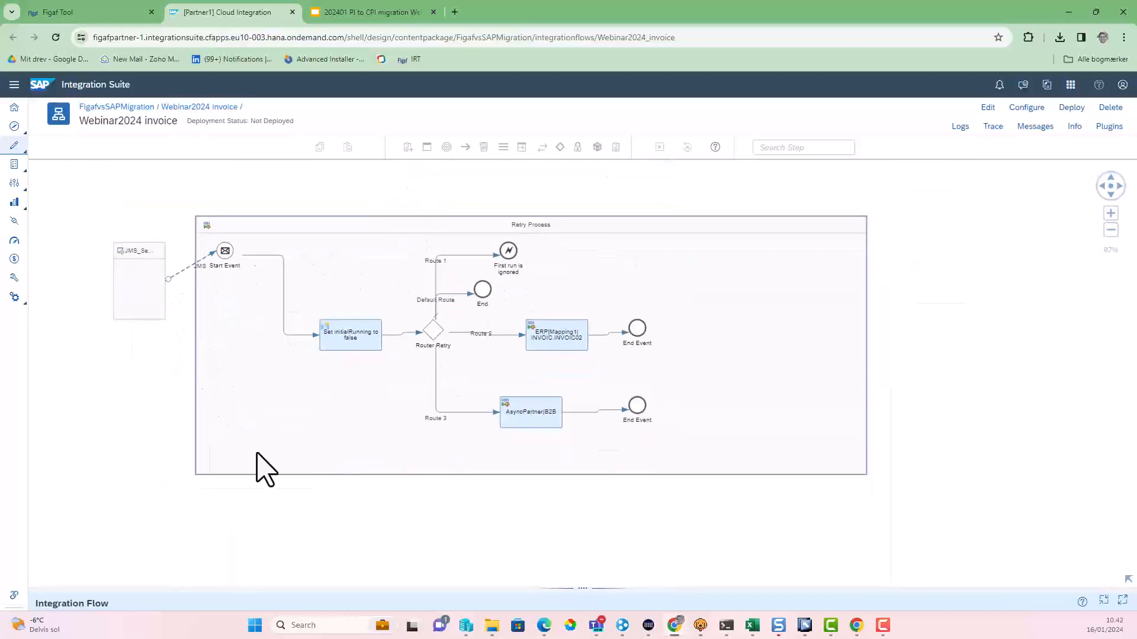
{"action": "mouse_move", "coordinate": [414, 538]}
{"action": "left_mouse_down"}
{"action": "mouse_move", "coordinate": [330, 254]}
{"action": "mouse_move", "coordinate": [414, 604]}
{"action": "mouse_move", "coordinate": [410, 541]}
{"action": "left_mouse_up"}
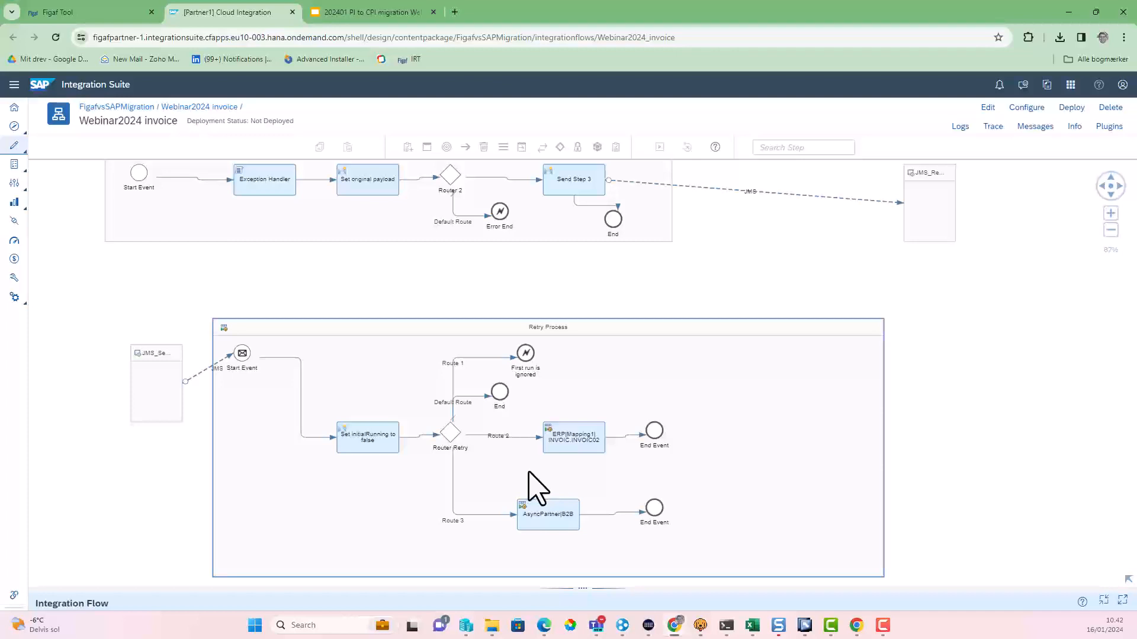
Save the integration flow as a new version and deploy it with the Cloud Integration runtime profile
{"action": "left_click", "coordinate": [988, 107]}
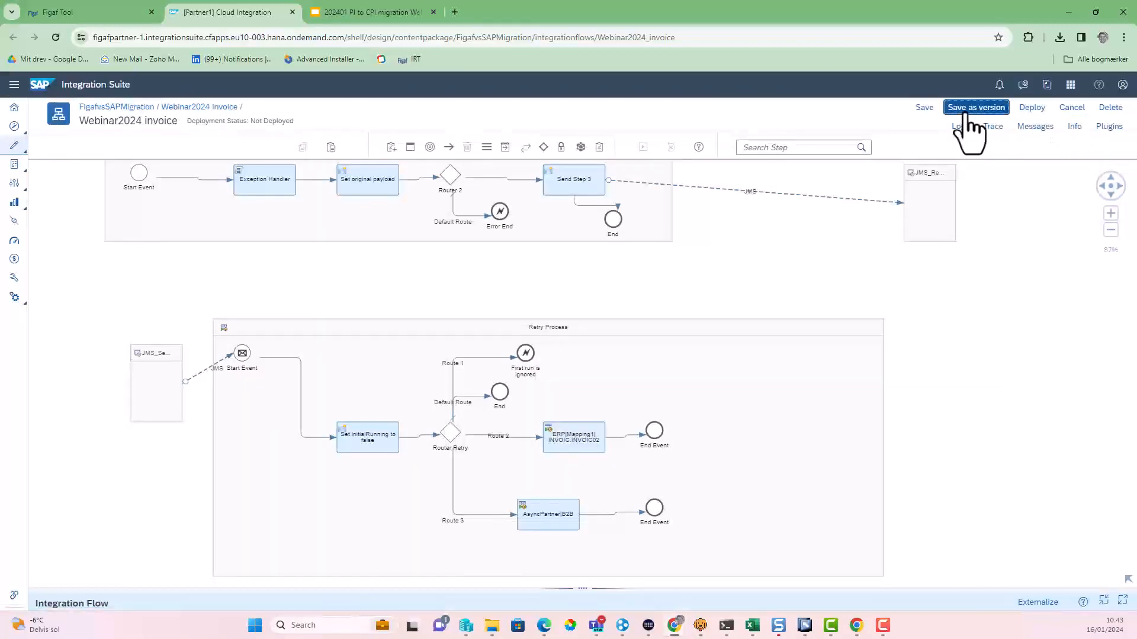
{"action": "left_click", "coordinate": [974, 108]}
{"action": "left_click", "coordinate": [749, 398]}
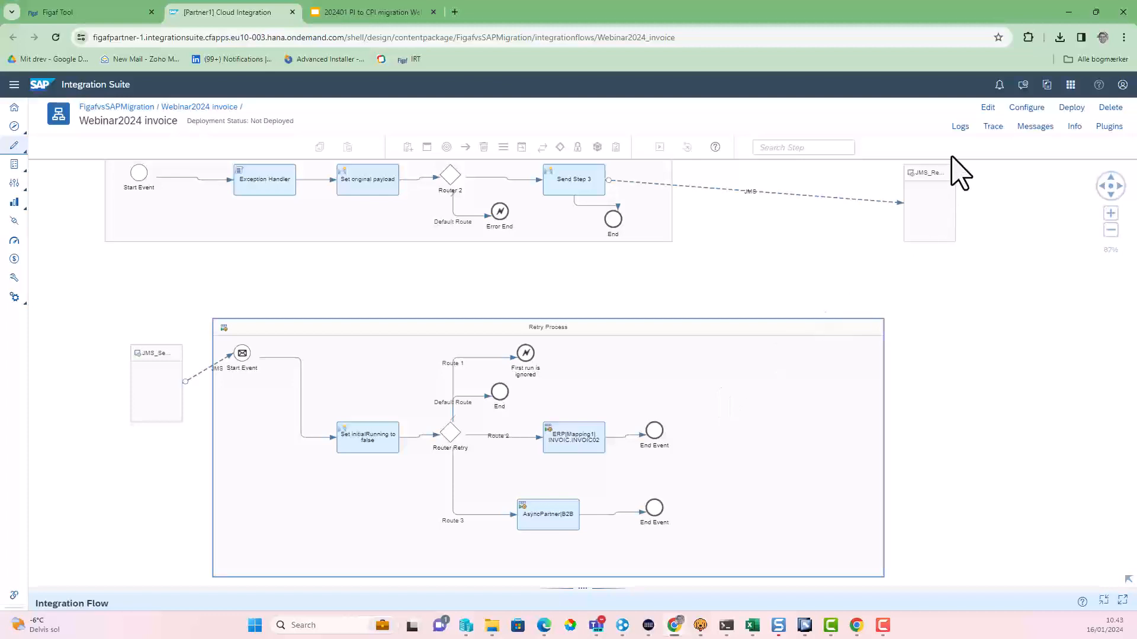
{"action": "left_click", "coordinate": [1072, 107]}
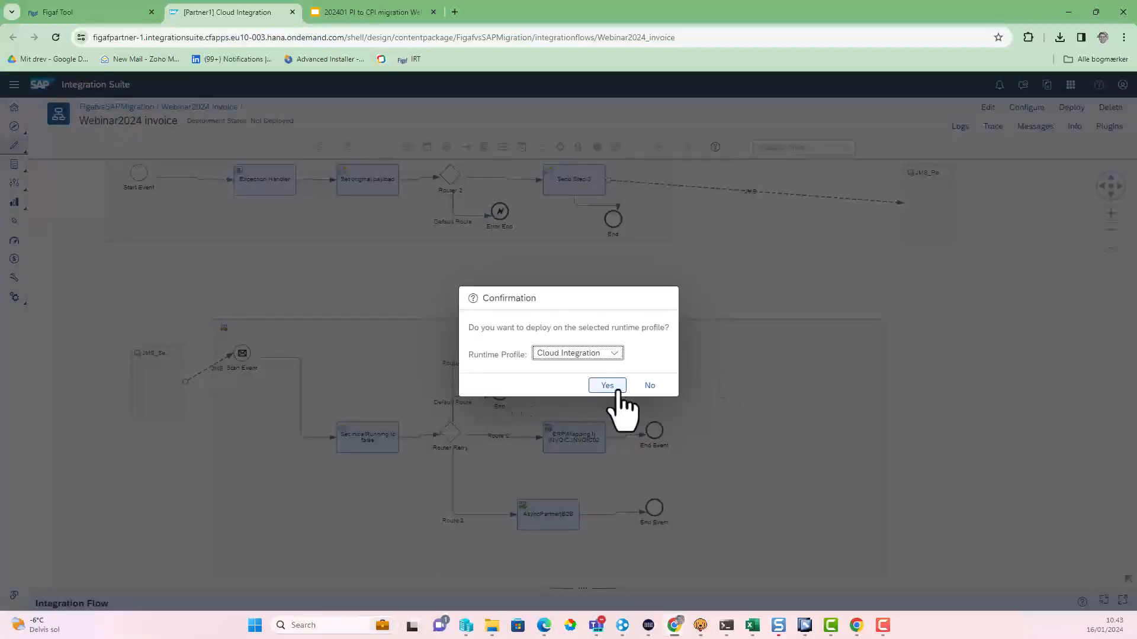
{"action": "left_click", "coordinate": [616, 391]}
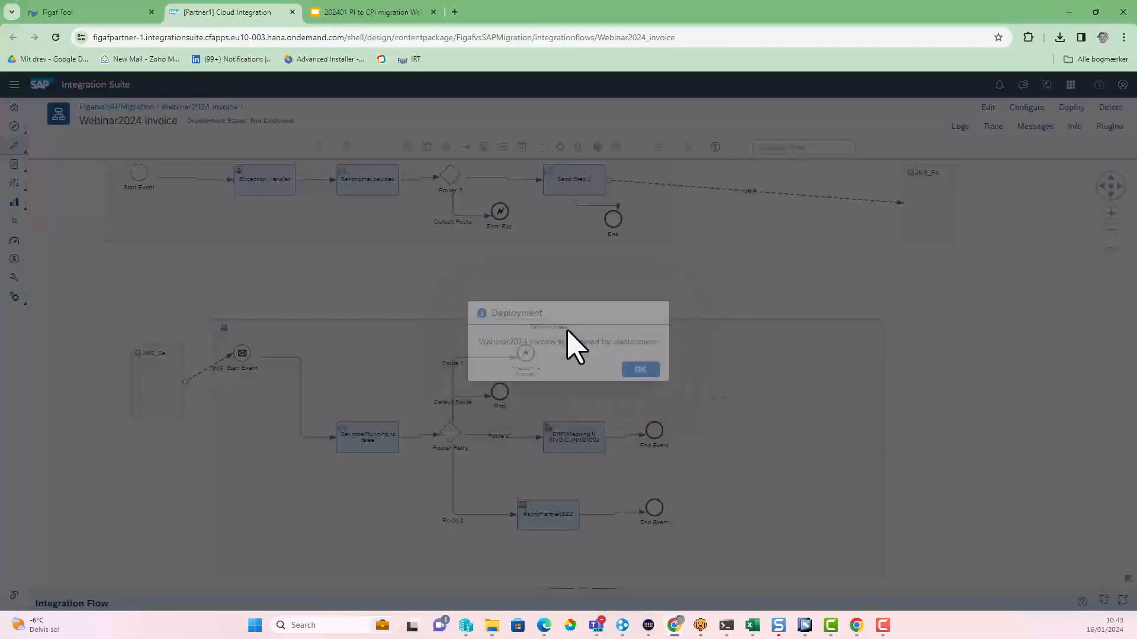
{"action": "left_click", "coordinate": [640, 369]}
Return to the PI to CPI overview in the Figaf Tool, filter the CPI objects by 2024 and select the Webinar2024 invoice entry
{"action": "left_click", "coordinate": [117, 20]}
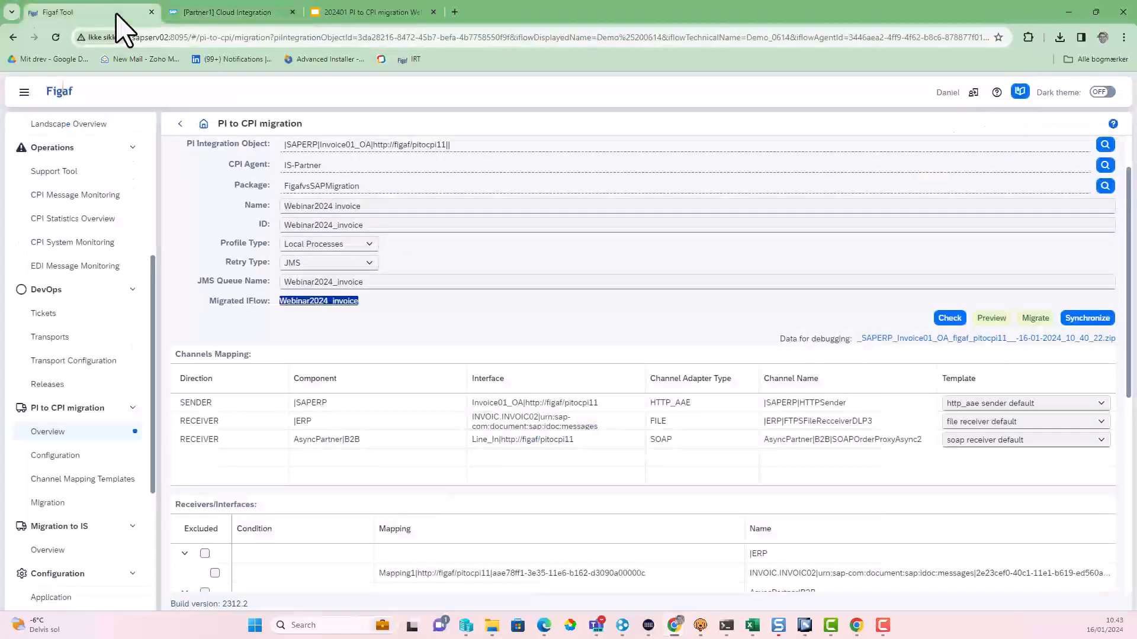
{"action": "left_click", "coordinate": [178, 125]}
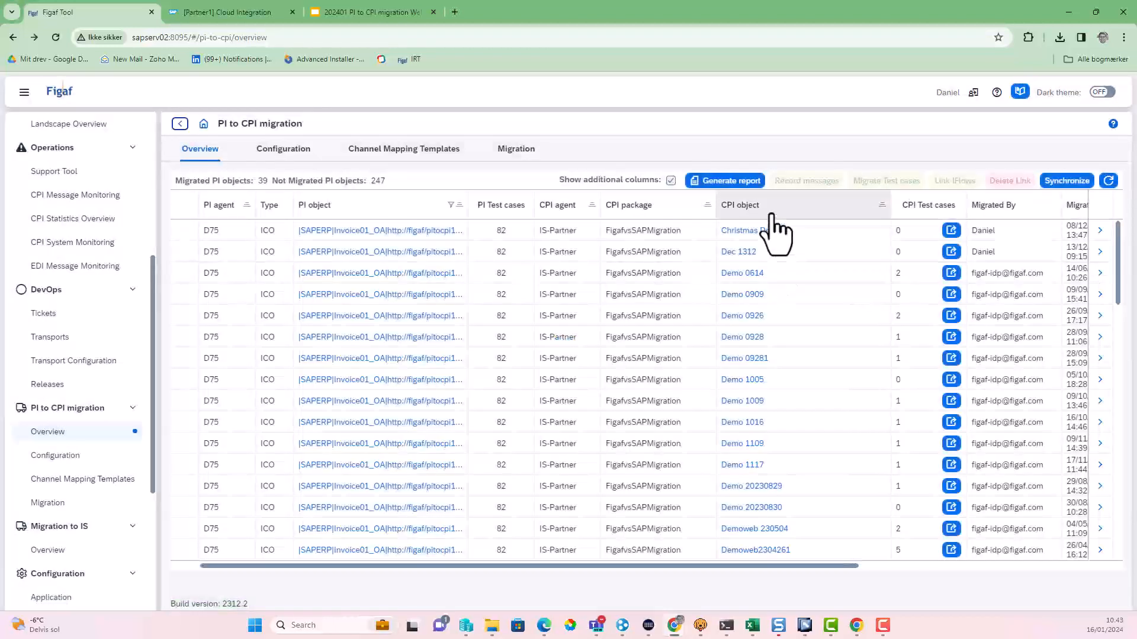
{"action": "left_click", "coordinate": [771, 214]}
{"action": "type", "text": "202"}
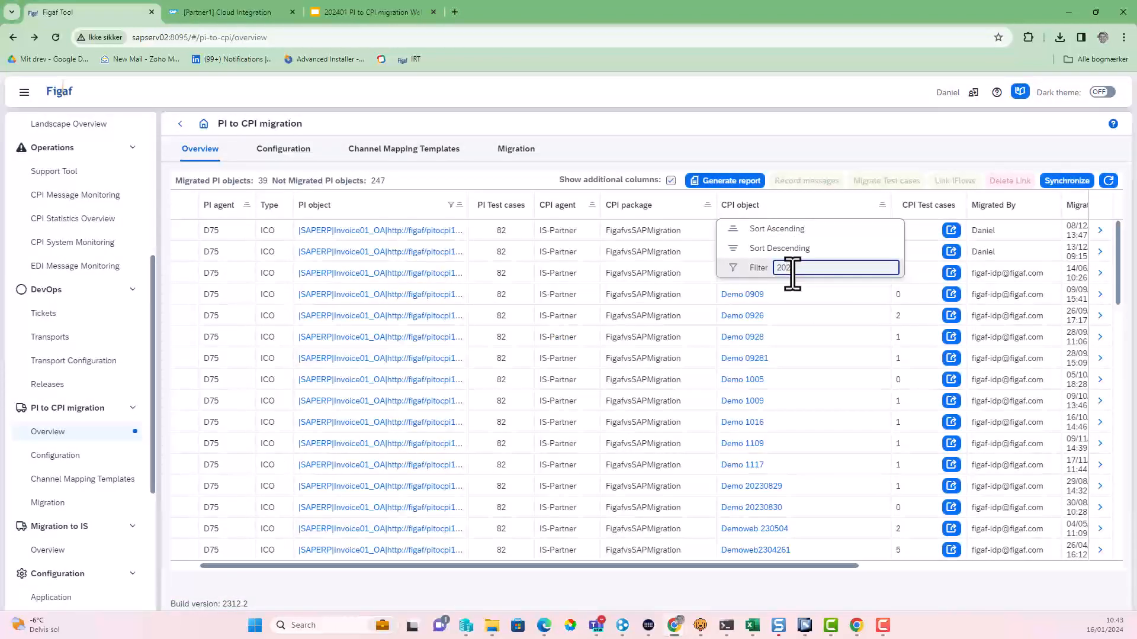
{"action": "type", "text": "4"}
{"action": "key", "text": "Return"}
{"action": "left_click", "coordinate": [192, 229]}
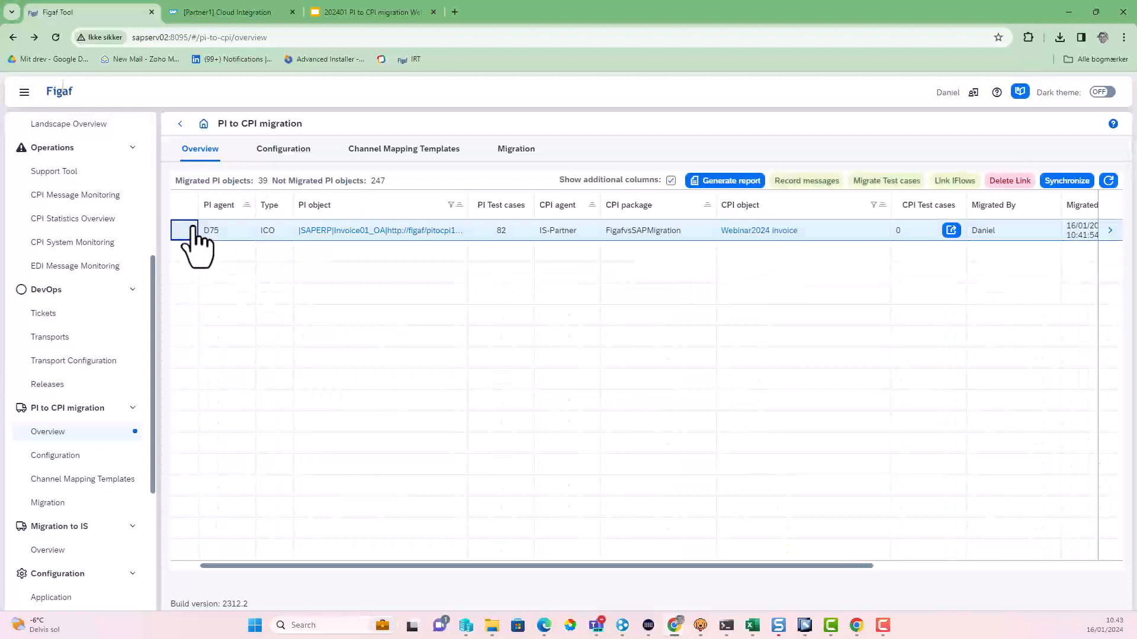
Migrate the Webinar2024 agent test case to the Webinar2024 invoice IFlow, adding it to the existing Webinar2024 test suite
{"action": "left_click", "coordinate": [897, 194]}
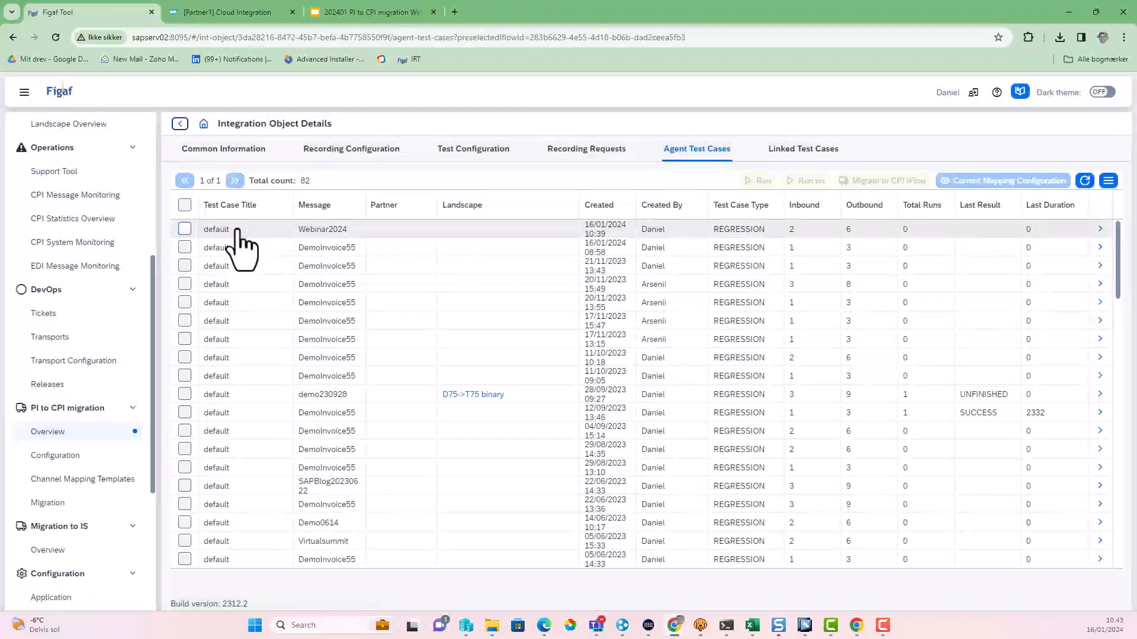
{"action": "left_click", "coordinate": [185, 229]}
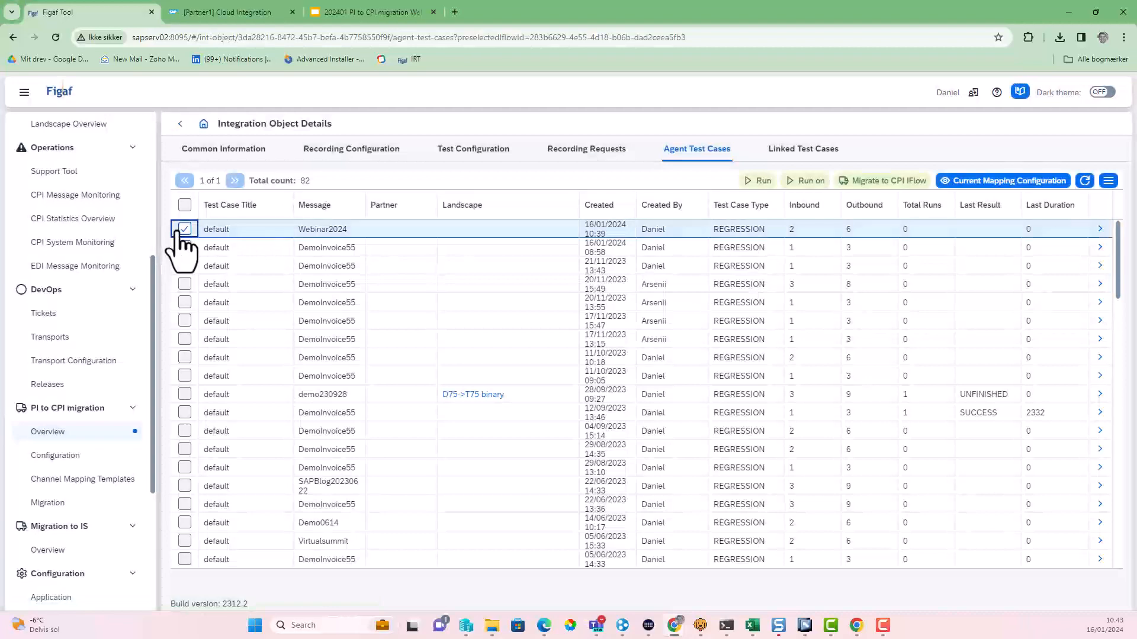
{"action": "left_click", "coordinate": [886, 181]}
{"action": "left_click", "coordinate": [144, 239]}
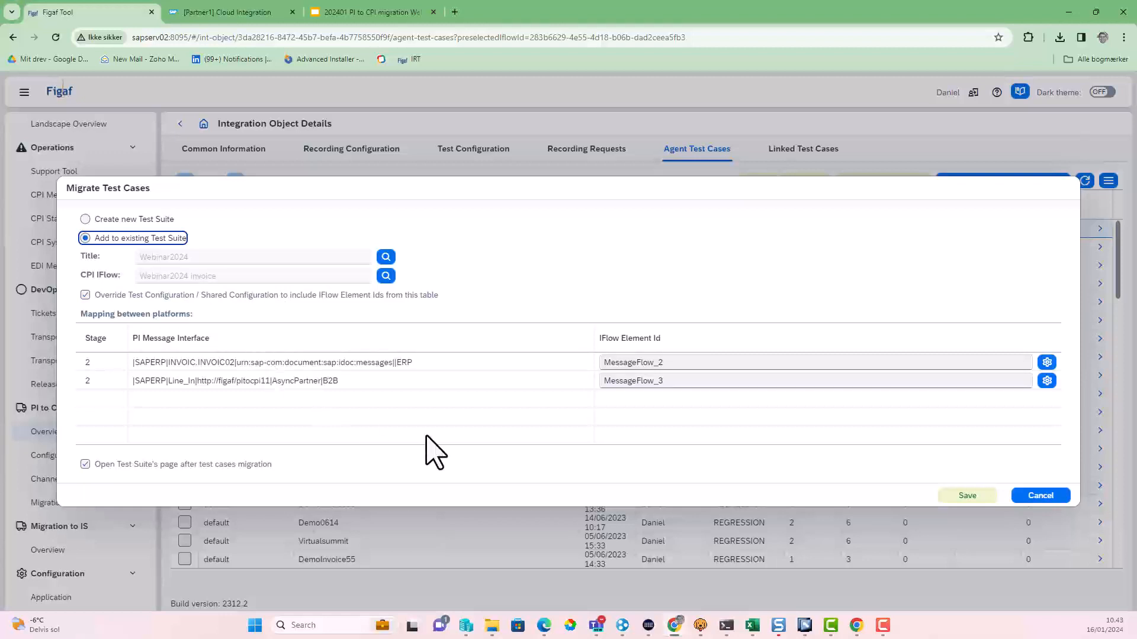
{"action": "left_click", "coordinate": [968, 495]}
{"action": "left_click", "coordinate": [874, 371]}
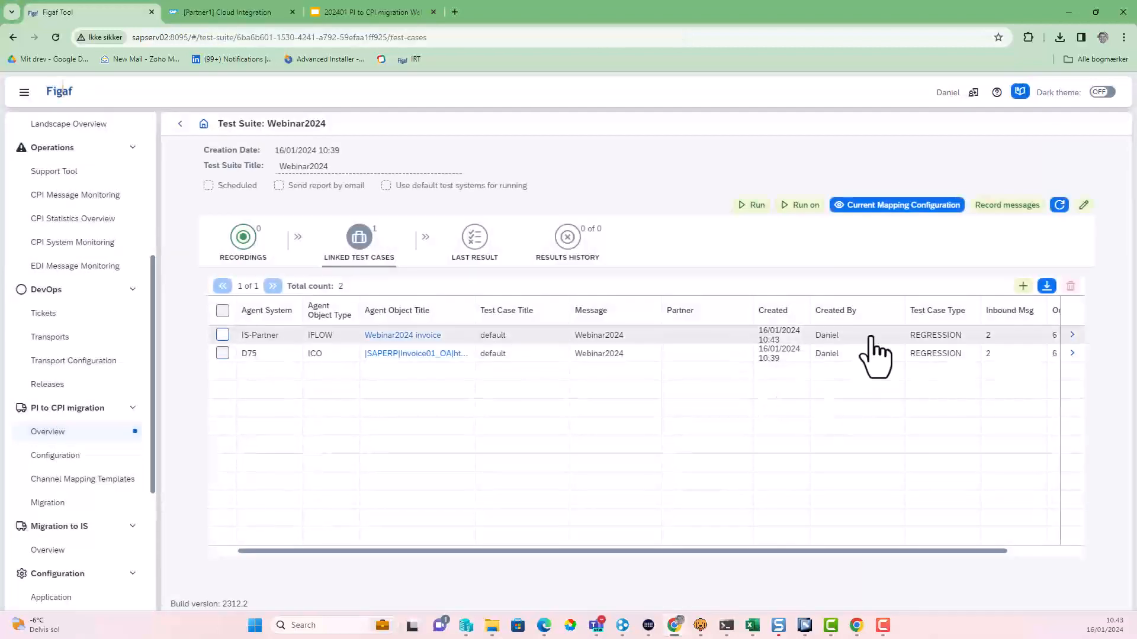
Run the IS-Partner test case for Webinar2024 invoice and add the missing testing license for Webinar2024_invoice
{"action": "left_click", "coordinate": [1072, 335]}
{"action": "left_click", "coordinate": [544, 149]}
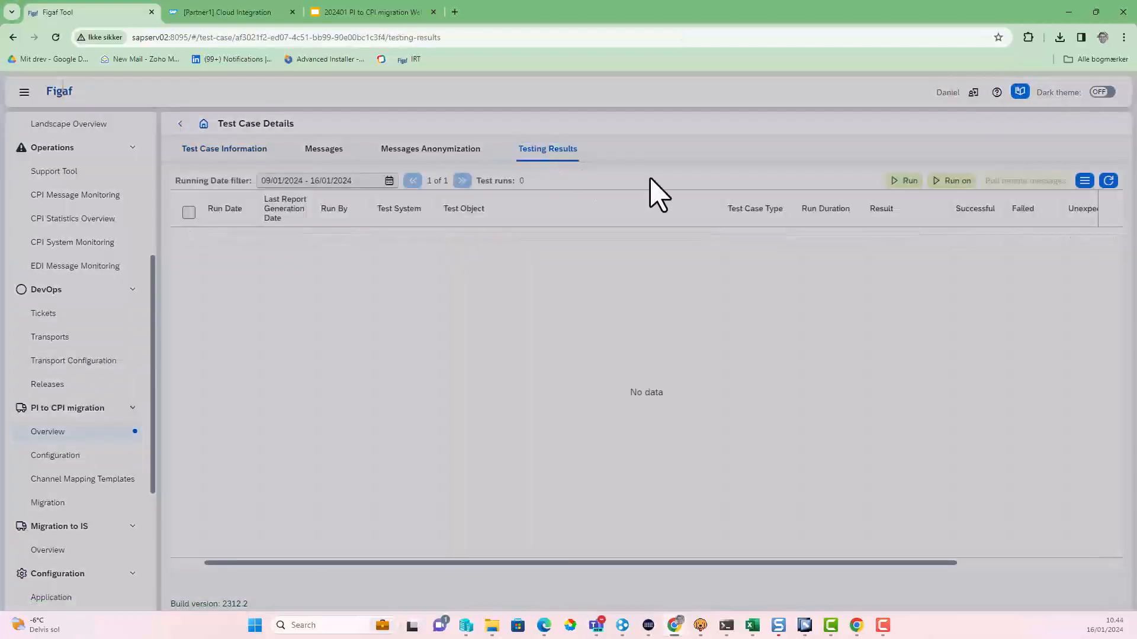
{"action": "left_click", "coordinate": [904, 181]}
{"action": "left_click", "coordinate": [528, 375]}
{"action": "left_click", "coordinate": [974, 584]}
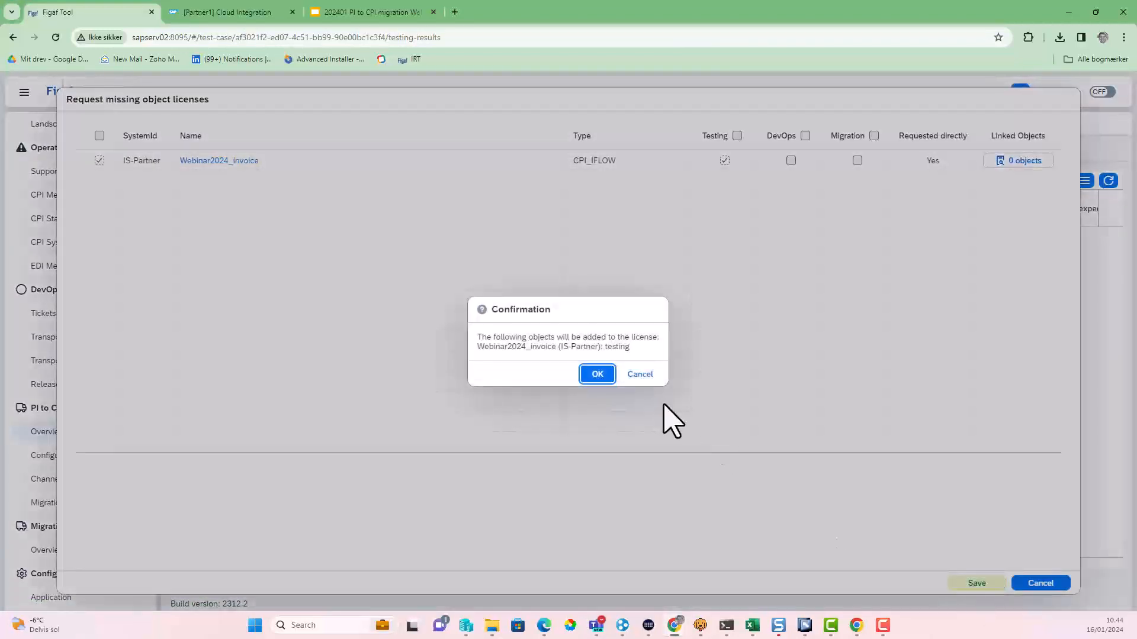
{"action": "left_click", "coordinate": [595, 374]}
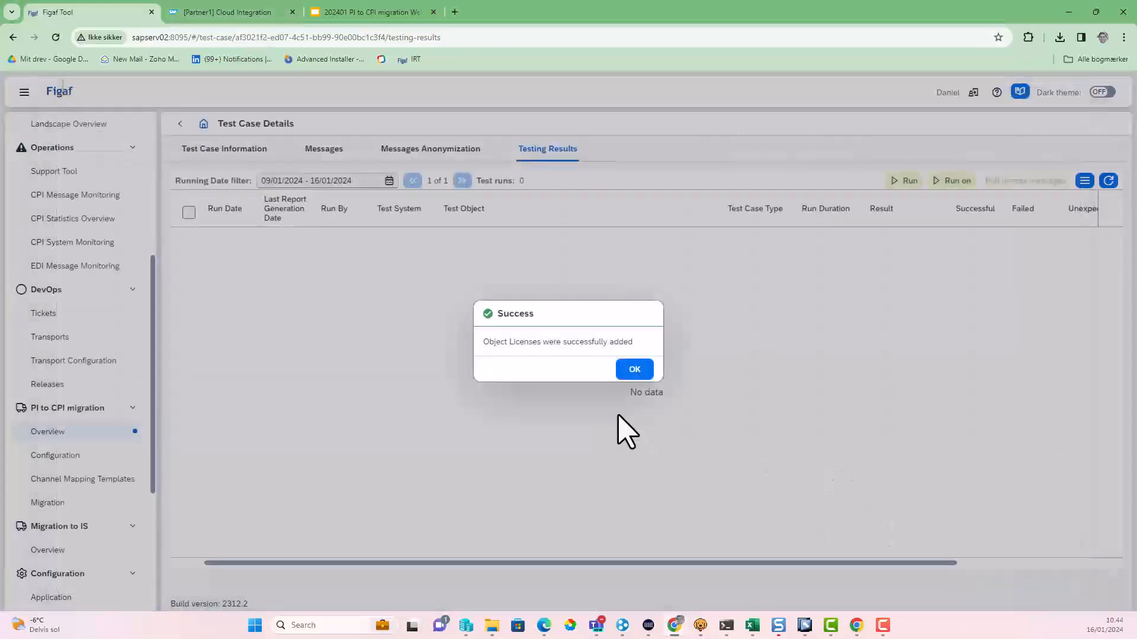
{"action": "left_click", "coordinate": [632, 369]}
Check the processed messages of the integration flow in Cloud Integration, and open the test run results in the Figaf Tool
{"action": "left_click", "coordinate": [172, 12]}
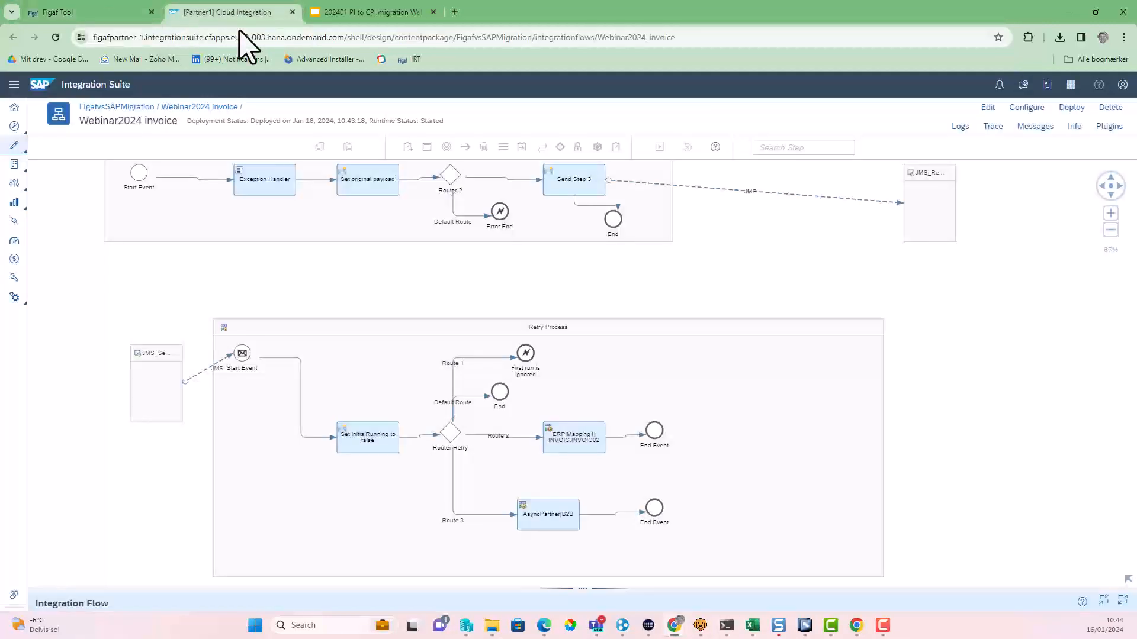
{"action": "left_click", "coordinate": [1035, 126]}
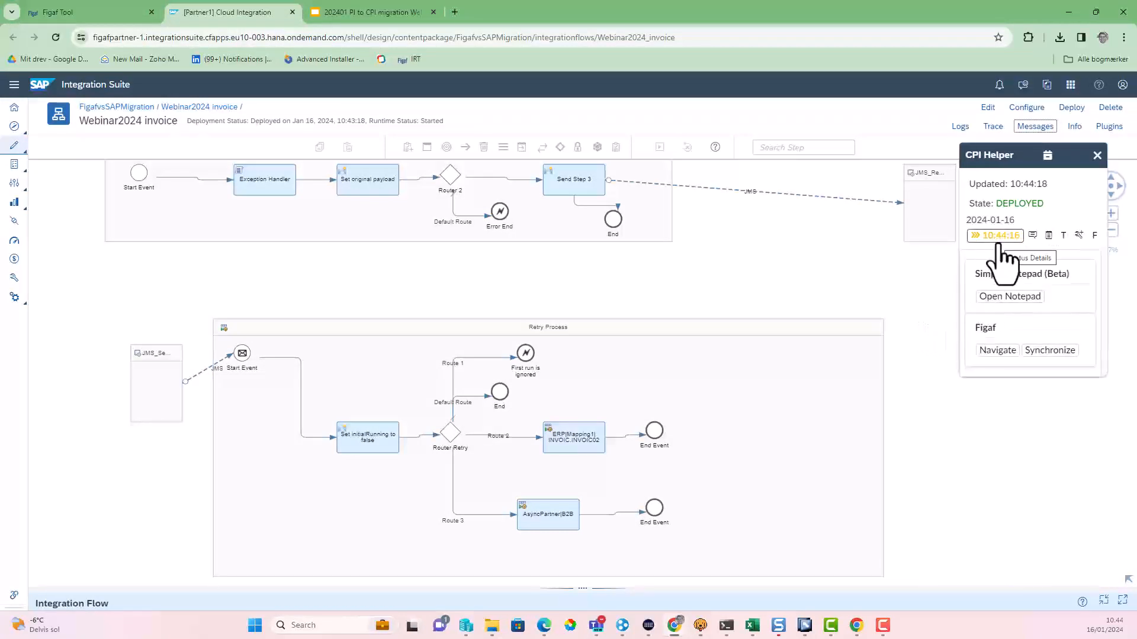
{"action": "left_click", "coordinate": [74, 12]}
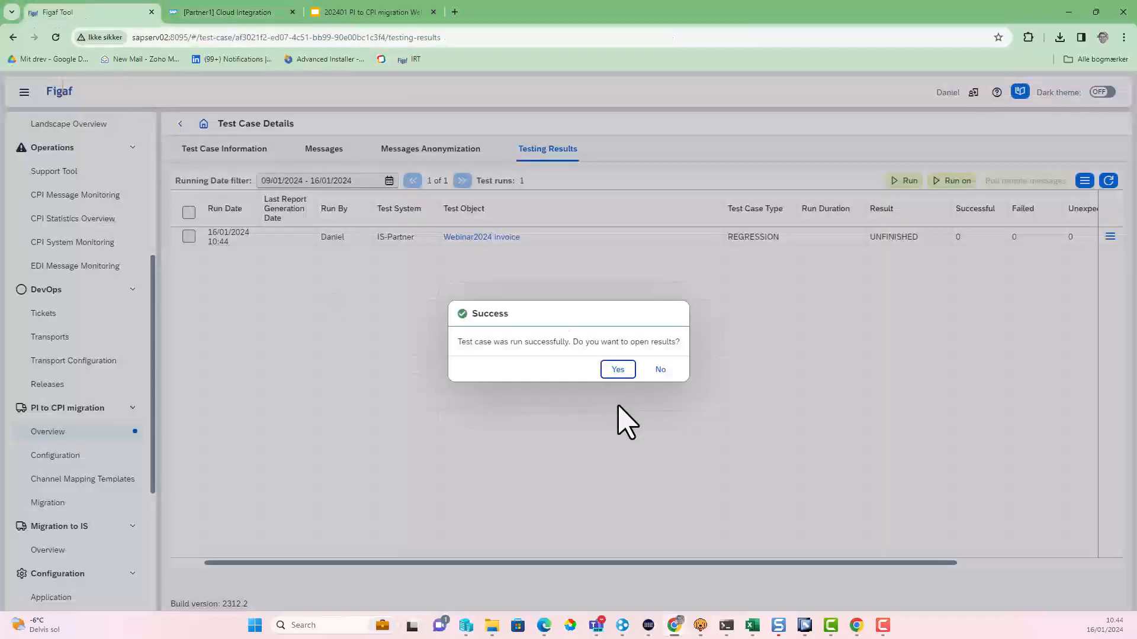
{"action": "left_click", "coordinate": [616, 370]}
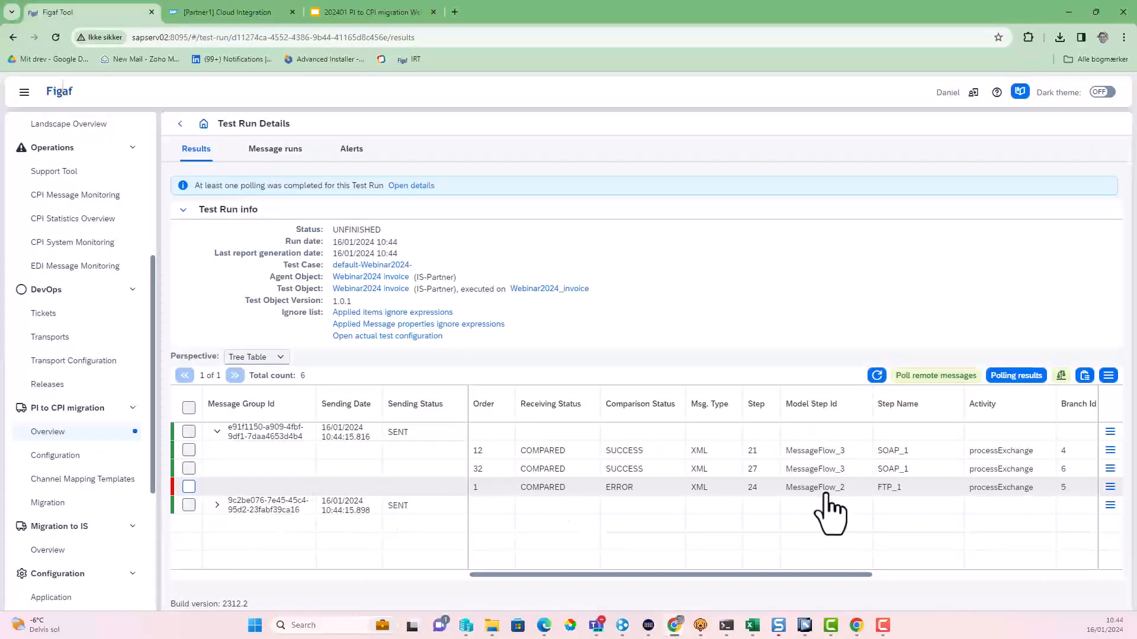
Show the differences of the MessageFlow_2 message and add /INVOIC02/IDOC/E1EDK01/WKURS to the ignore list
{"action": "left_click", "coordinate": [1110, 487]}
{"action": "left_click", "coordinate": [1018, 509]}
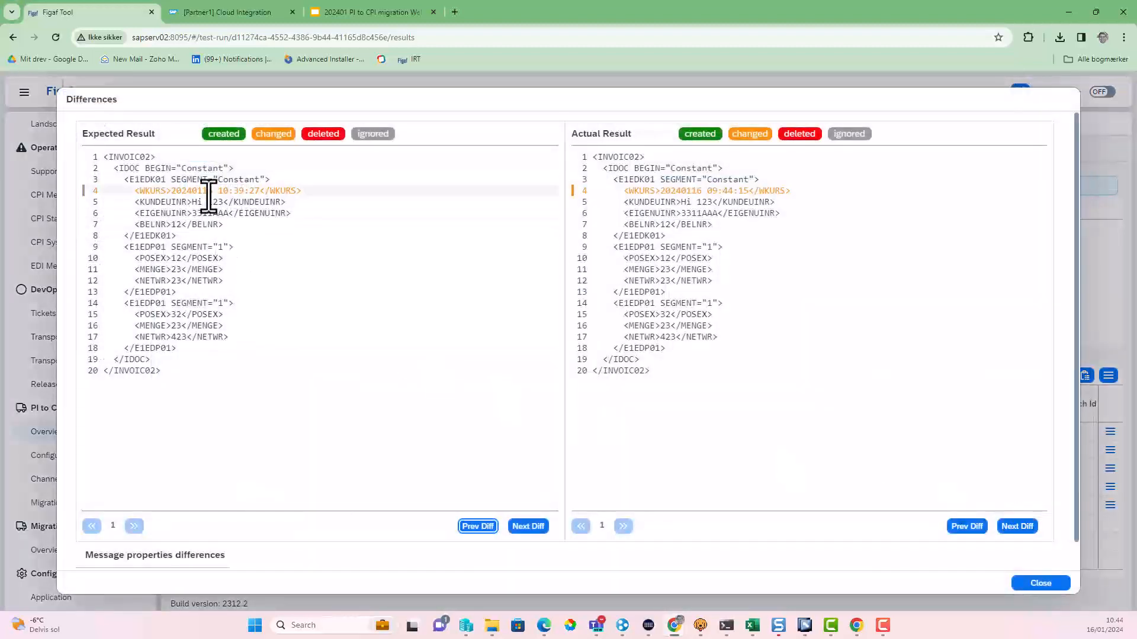
{"action": "left_click", "coordinate": [209, 192]}
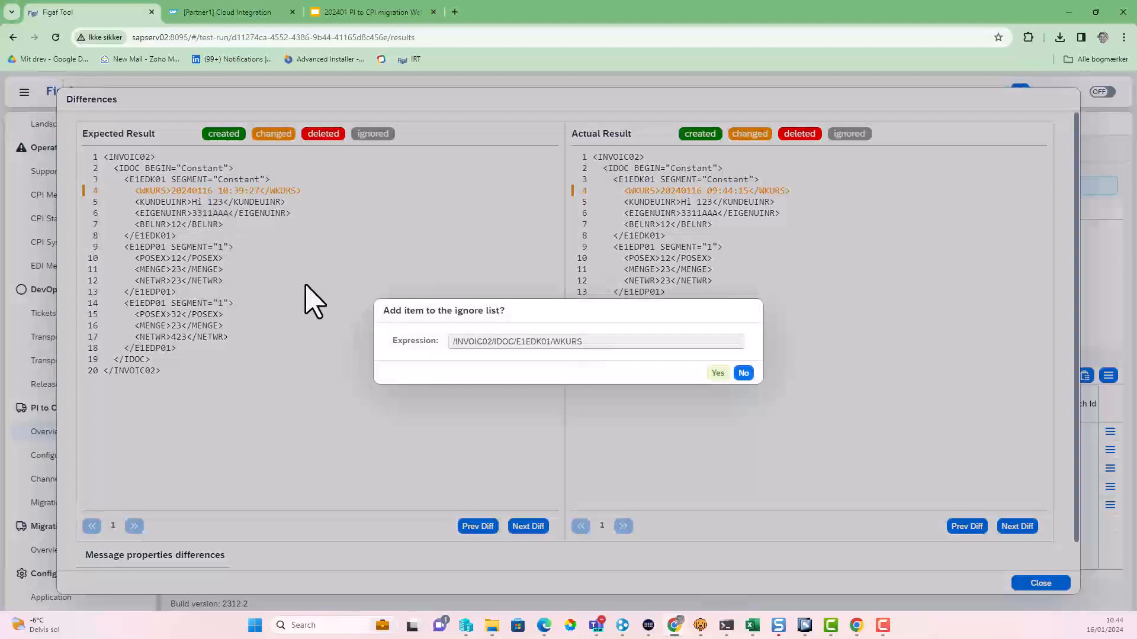
{"action": "left_click", "coordinate": [720, 374]}
{"action": "left_click", "coordinate": [634, 370]}
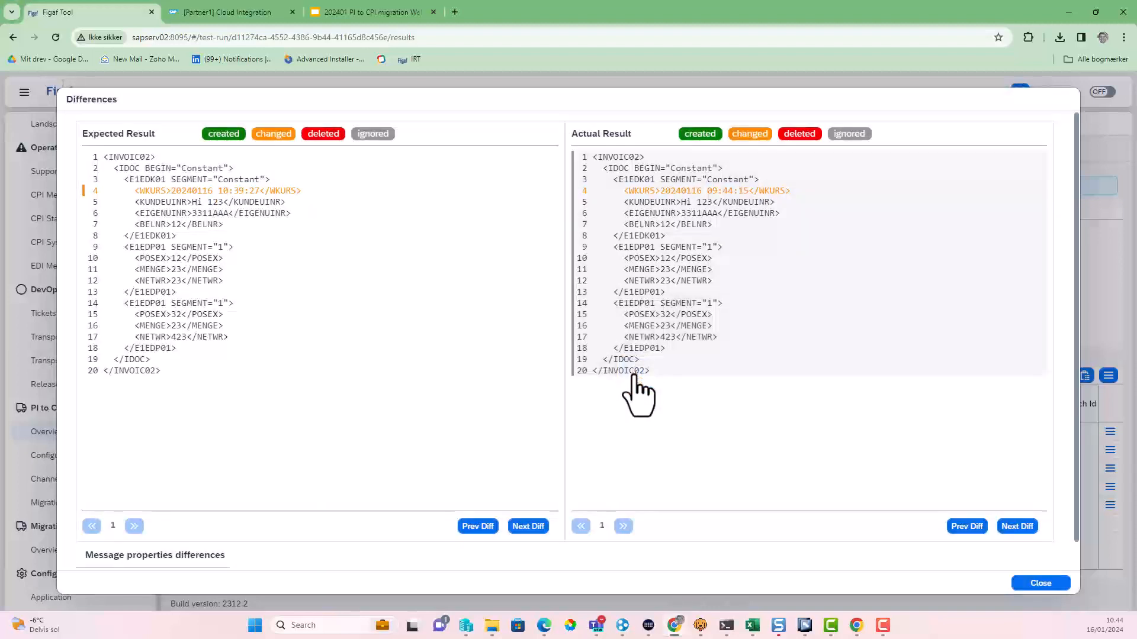
{"action": "left_click", "coordinate": [1017, 584]}
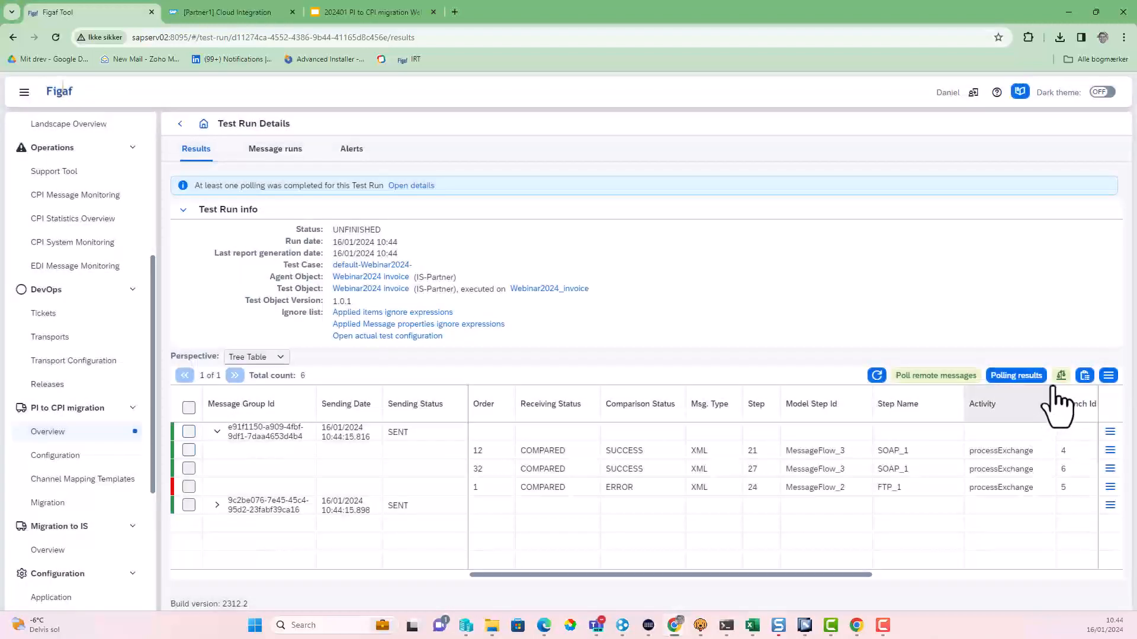
Repeat the test run comparison as a full comparison of all messages
{"action": "left_click", "coordinate": [1061, 376]}
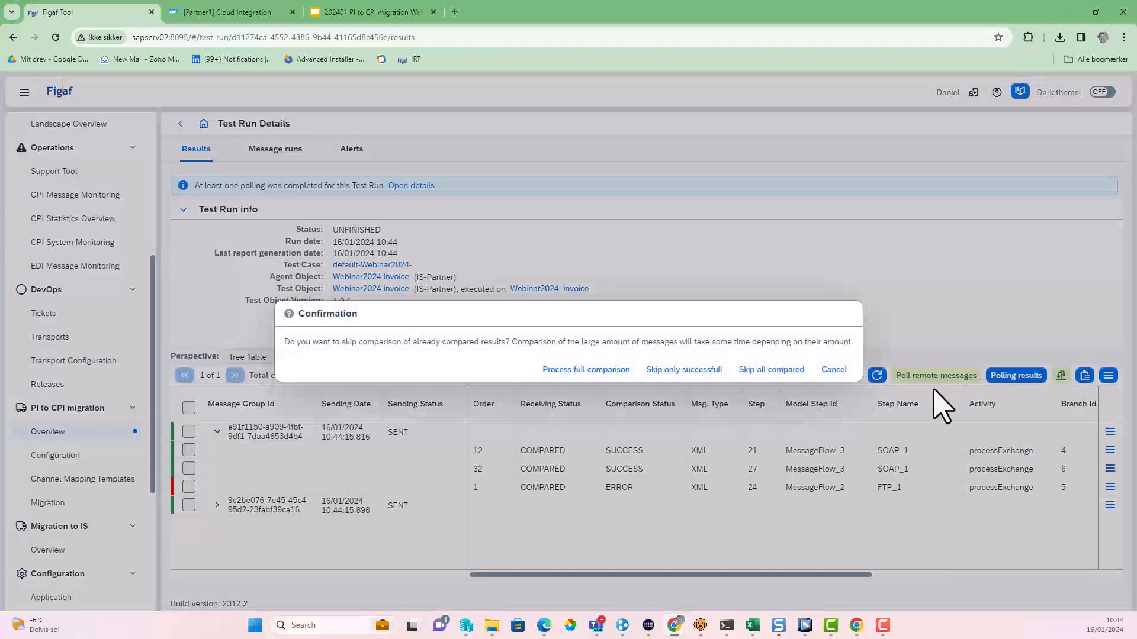
{"action": "left_click", "coordinate": [619, 370]}
{"action": "left_click", "coordinate": [662, 371]}
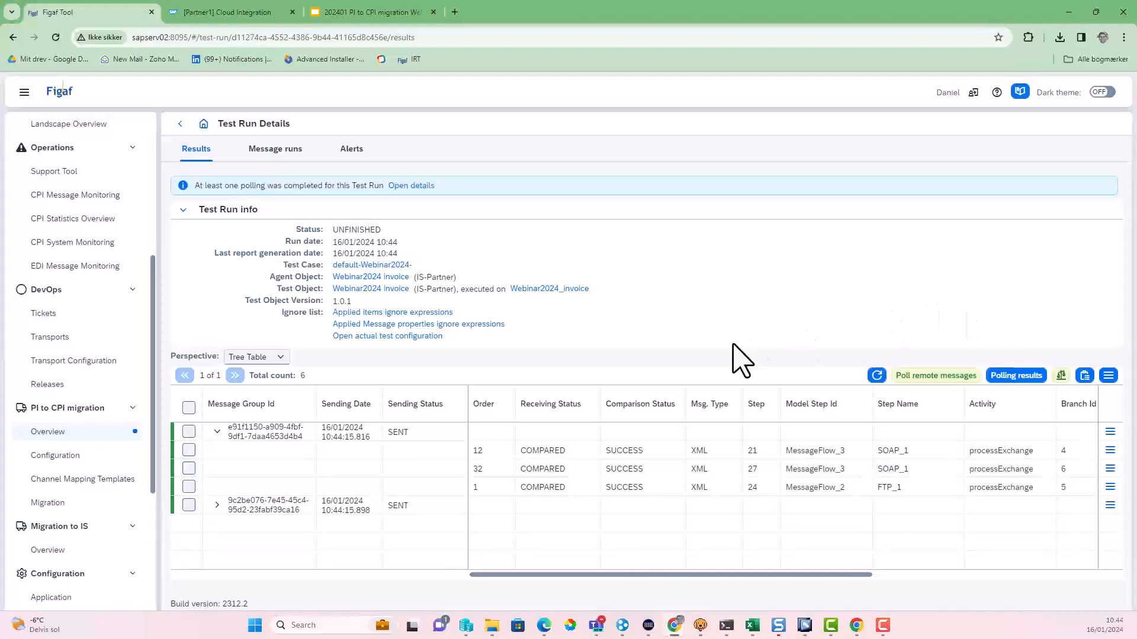
Examine the Webinar2024 invoice entry in the PI to CPI overview, including its test case, migration and production columns
{"action": "left_click", "coordinate": [91, 439]}
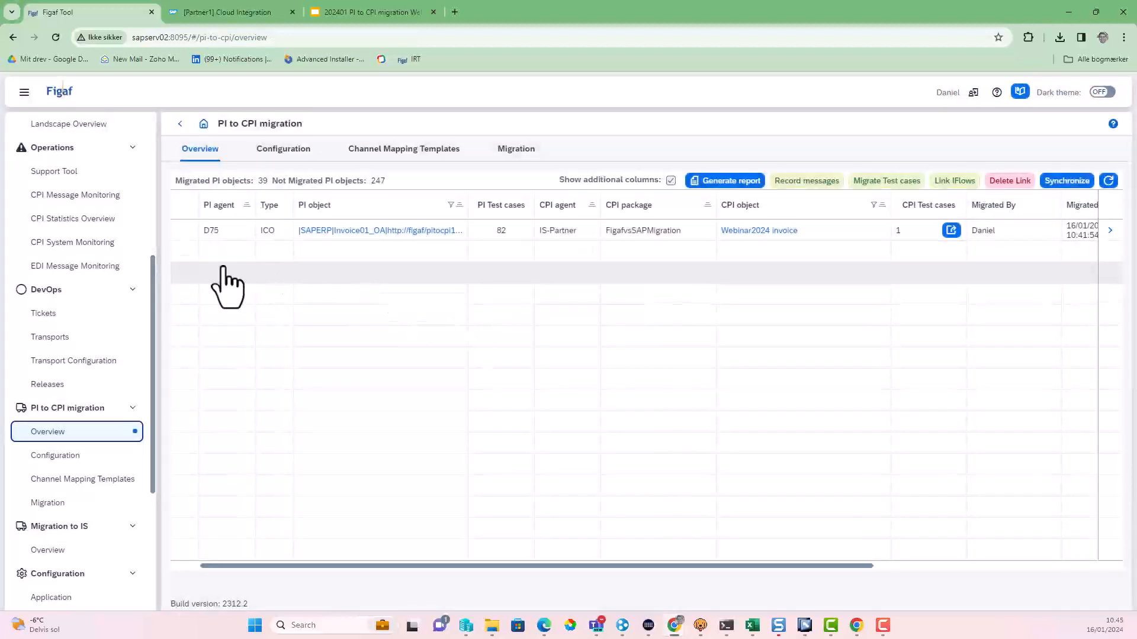
{"action": "left_click_drag", "start_coordinate": [373, 565], "coordinate": [604, 597]}
{"action": "left_click_drag", "start_coordinate": [676, 590], "coordinate": [691, 586]}
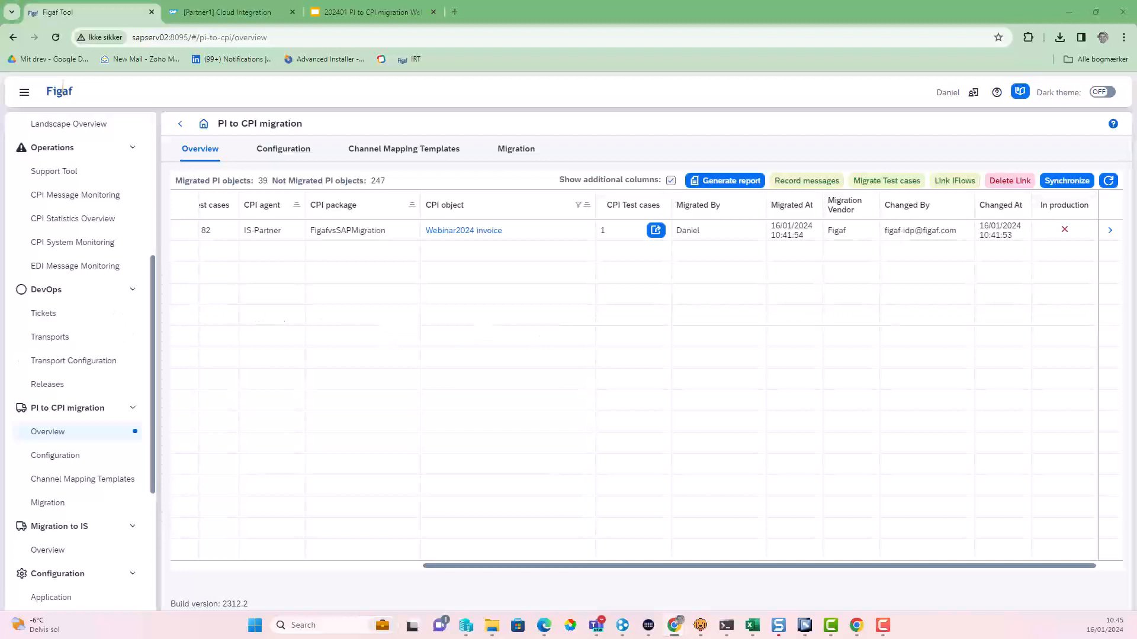
Switch to the Google Slides migration presentation, start the slideshow and advance to the DevOps Transport in process slide
{"action": "left_click", "coordinate": [358, 12]}
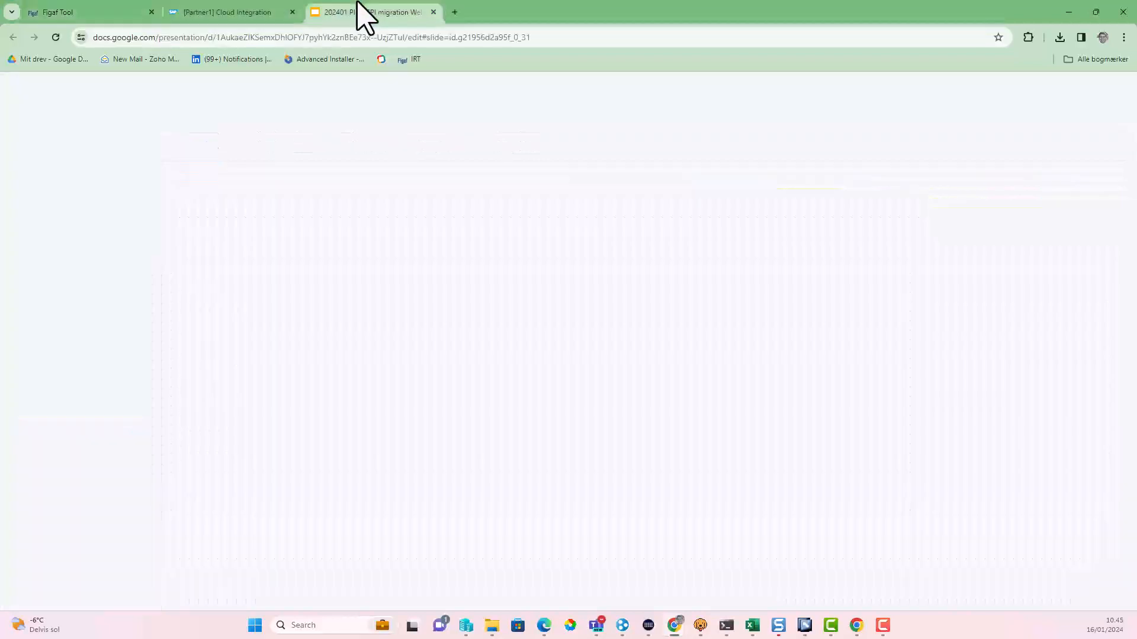
{"action": "left_click", "coordinate": [976, 93]}
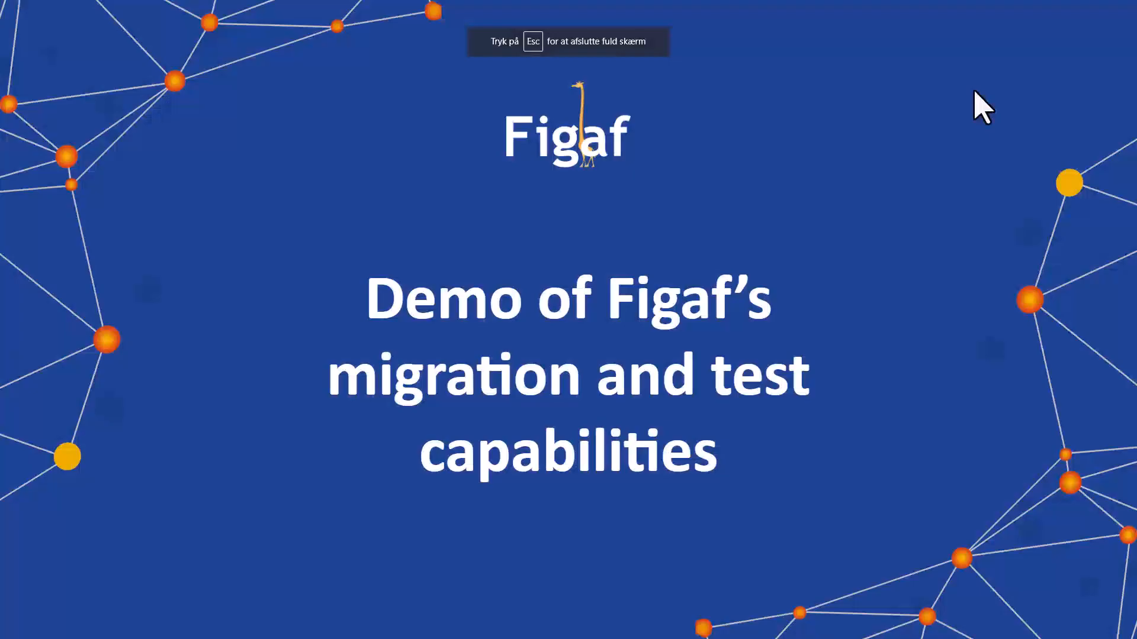
{"action": "key", "text": "Right"}
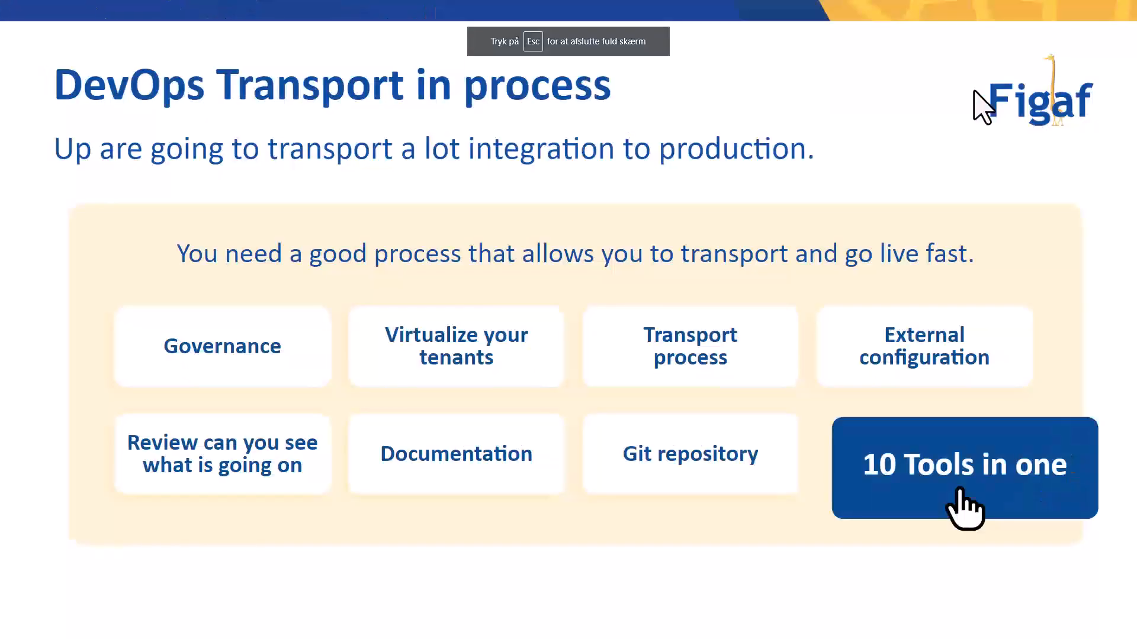